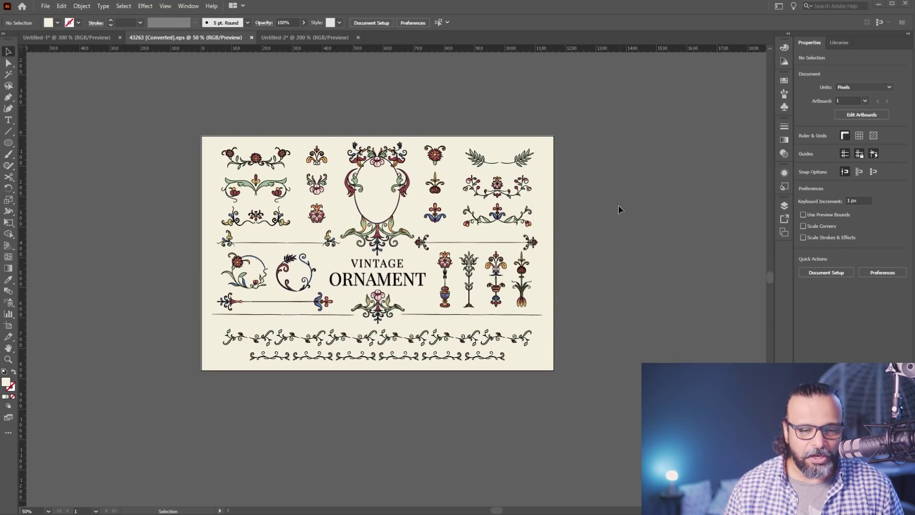
- Move the cream background rectangle up and off to the side of the vintage ornament artwork
alt+scroll(376, 310, up, 2)
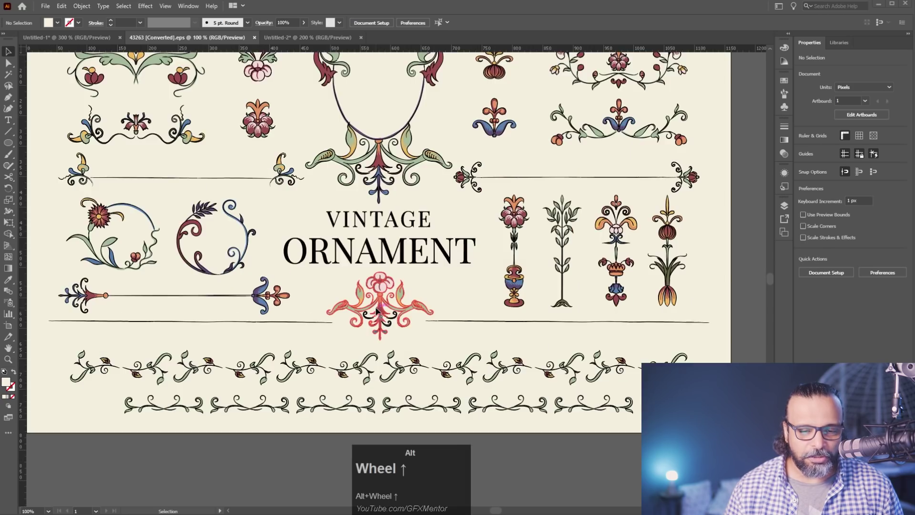
scroll(376, 310, down, 2)
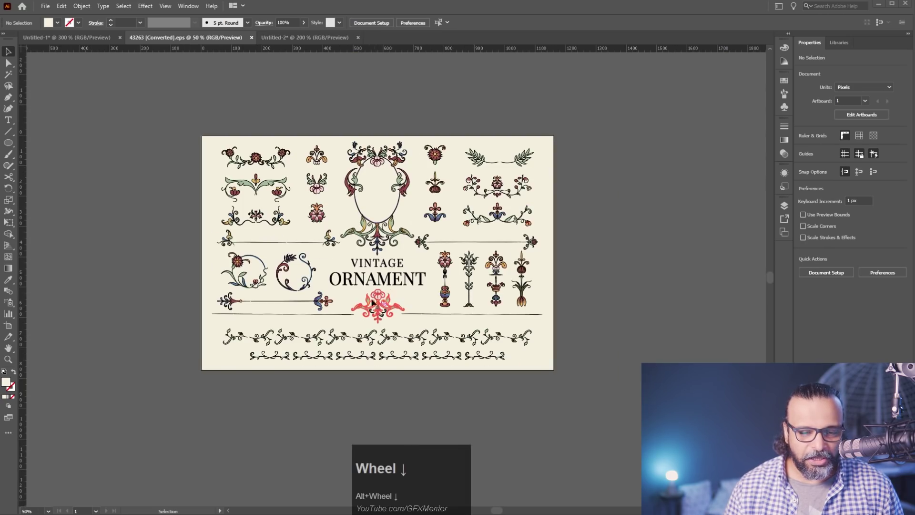
alt+scroll(384, 302, up, 3)
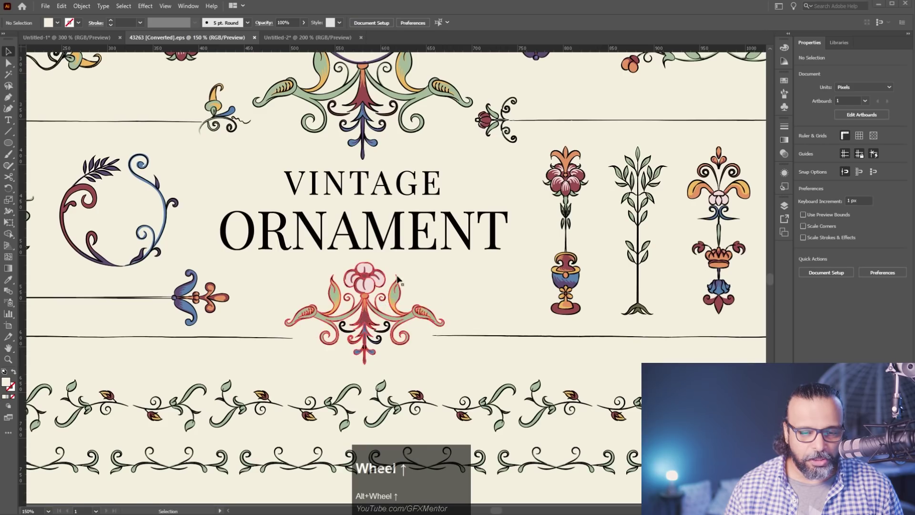
click(378, 308)
alt+scroll(378, 307, down, 3)
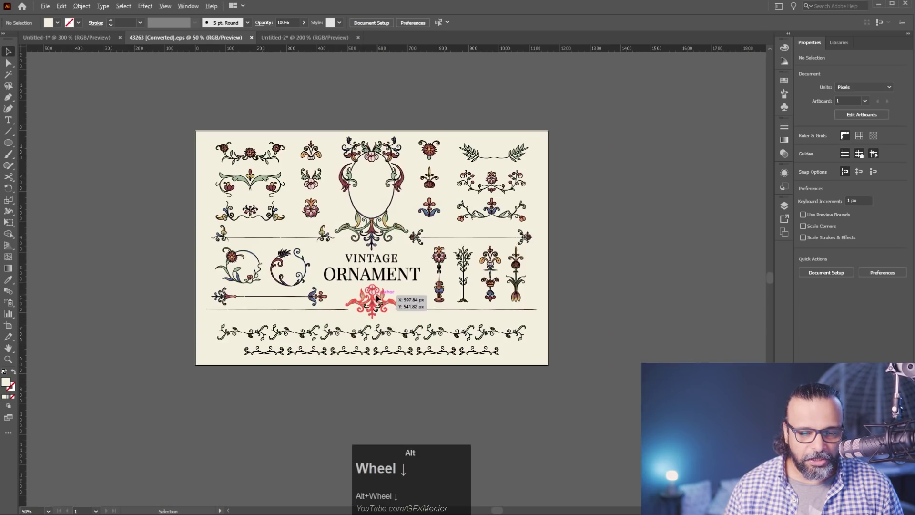
click(408, 291)
drag(408, 292, 667, 184)
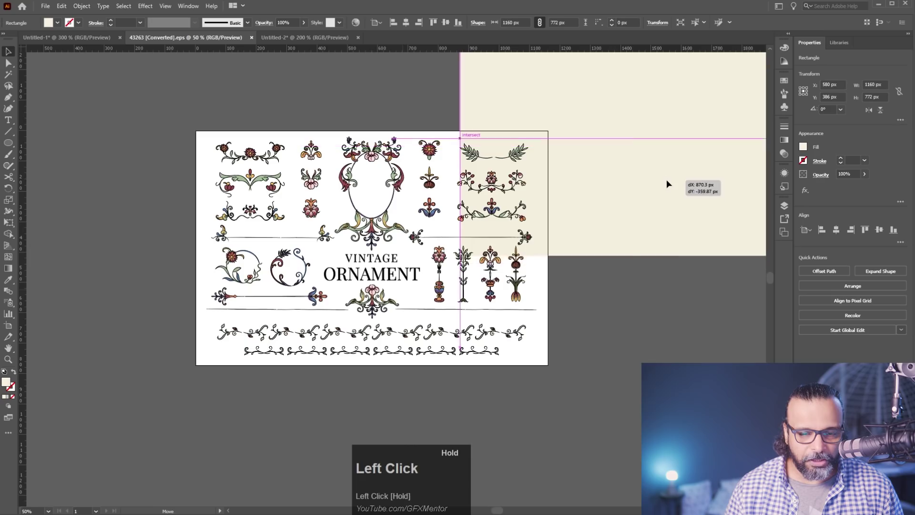
- Copy the floral ornament below the "VINTAGE ORNAMENT" title together with its flanking horizontal lines
alt+scroll(379, 315, up, 3)
drag(288, 221, 327, 244)
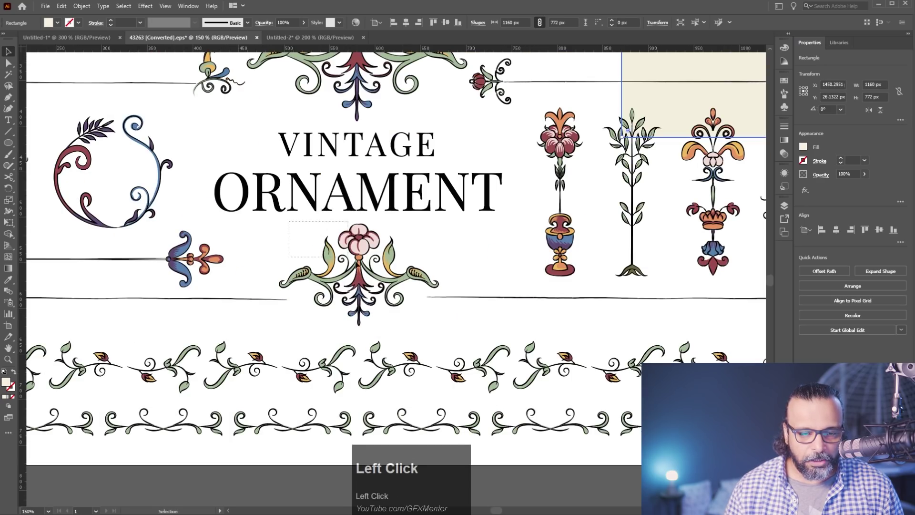
drag(421, 306, 423, 309)
key(ctrl+c)
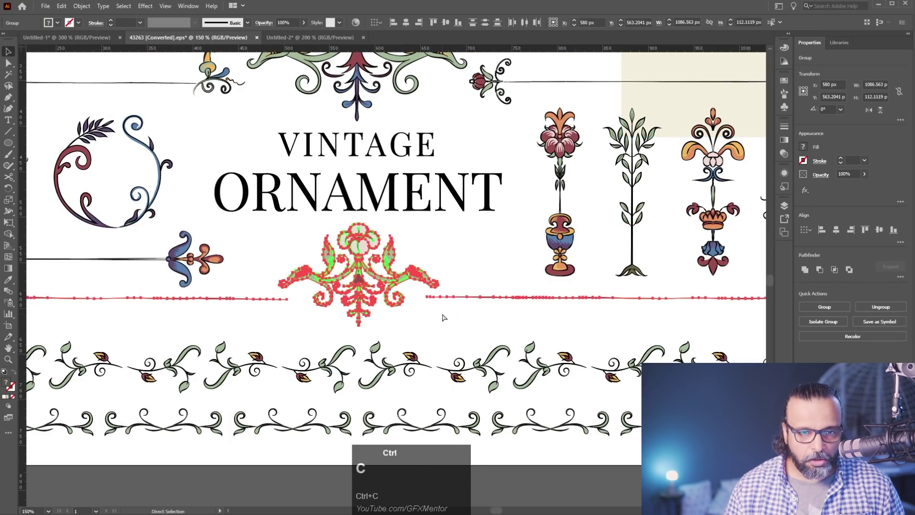
- Create a new document 1000 pt wide and 1000 pt high
key(ctrl+n)
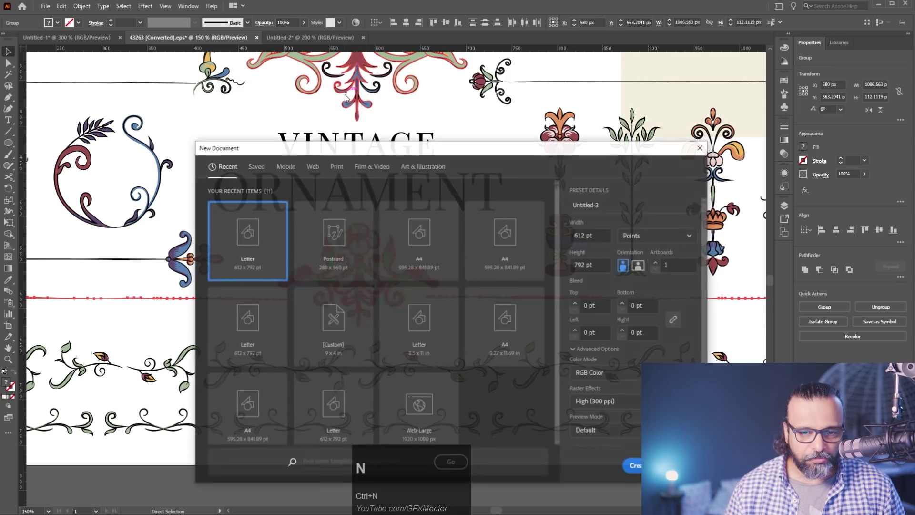
drag(552, 150, 437, 59)
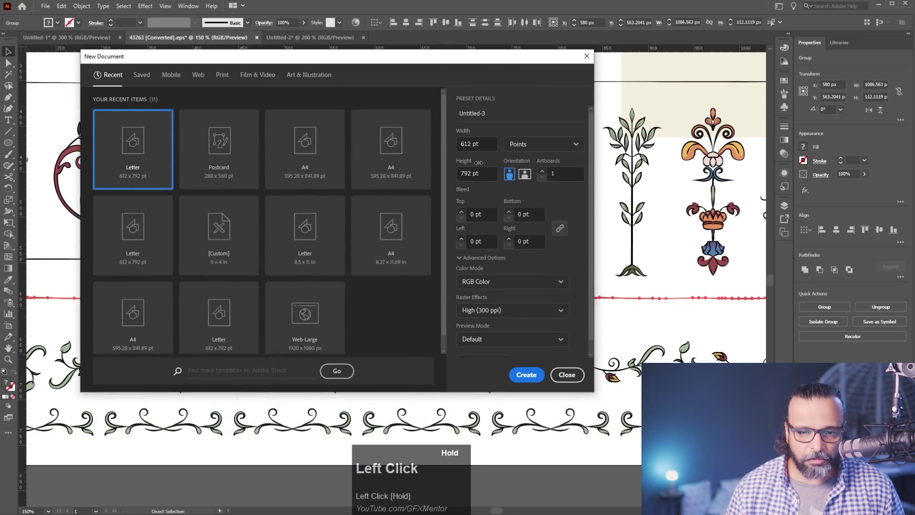
click(490, 145)
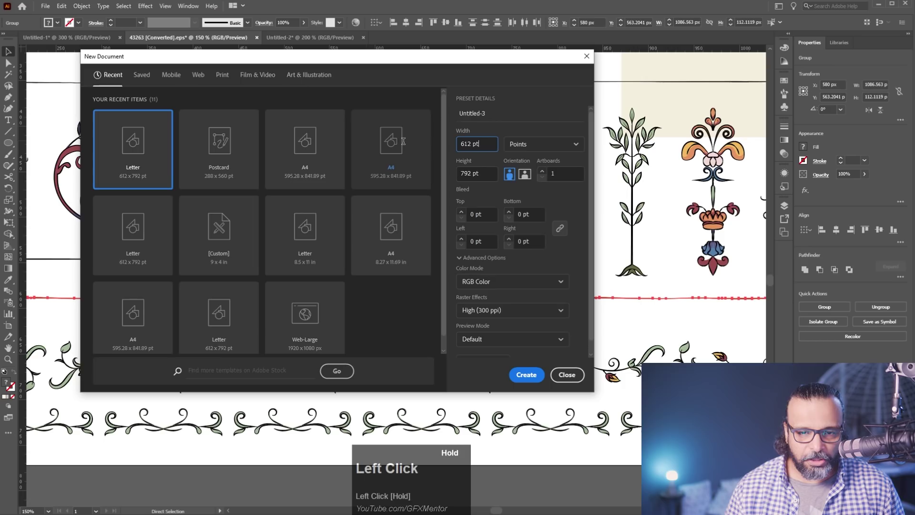
key(BackSpace)
key(BackSpace)
key(BackSpace)
key(BackSpace)
key(BackSpace)
key(BackSpace)
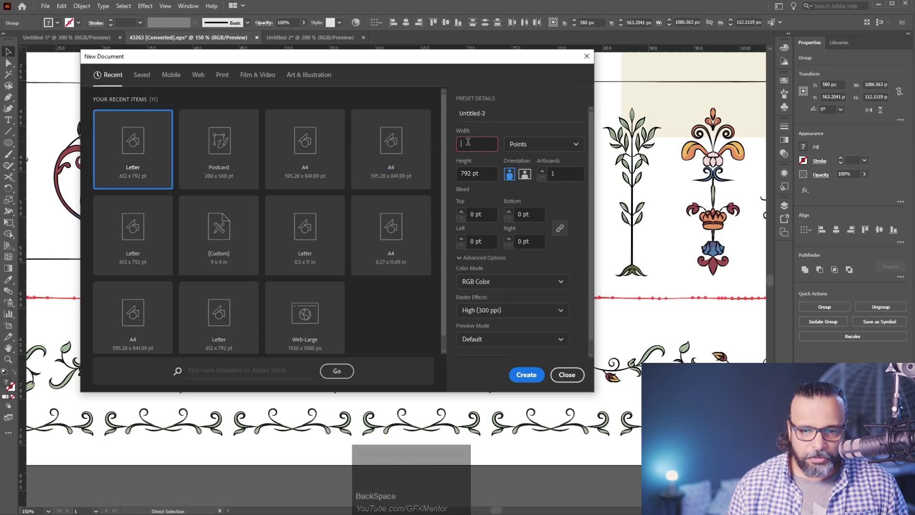
key(Num_Lock)
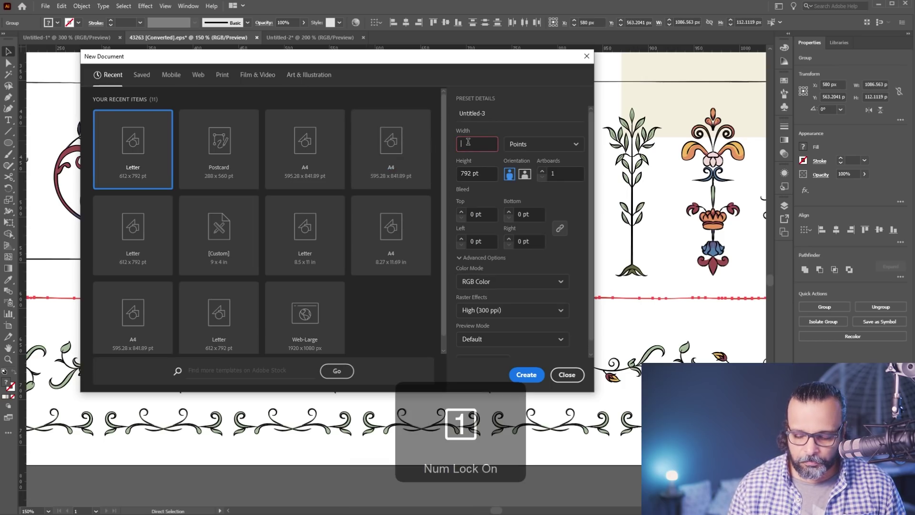
text(1080)
key(Tab)
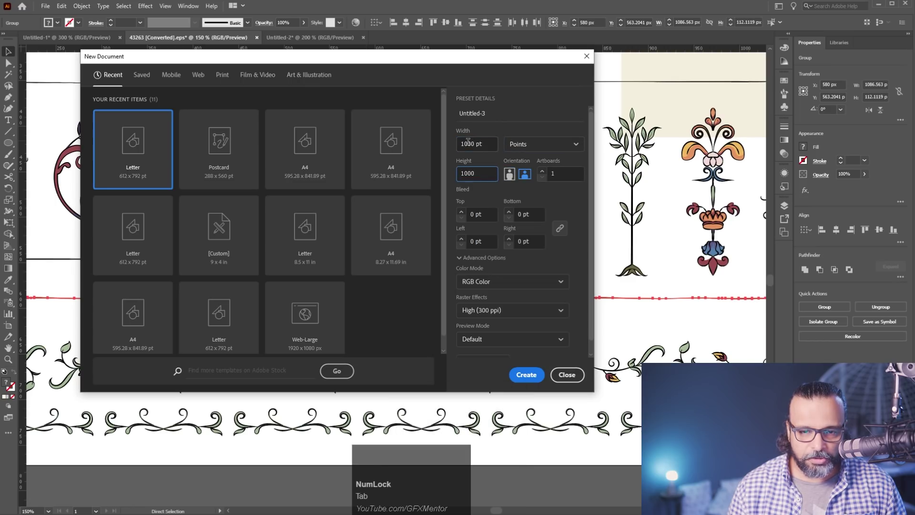
click(524, 375)
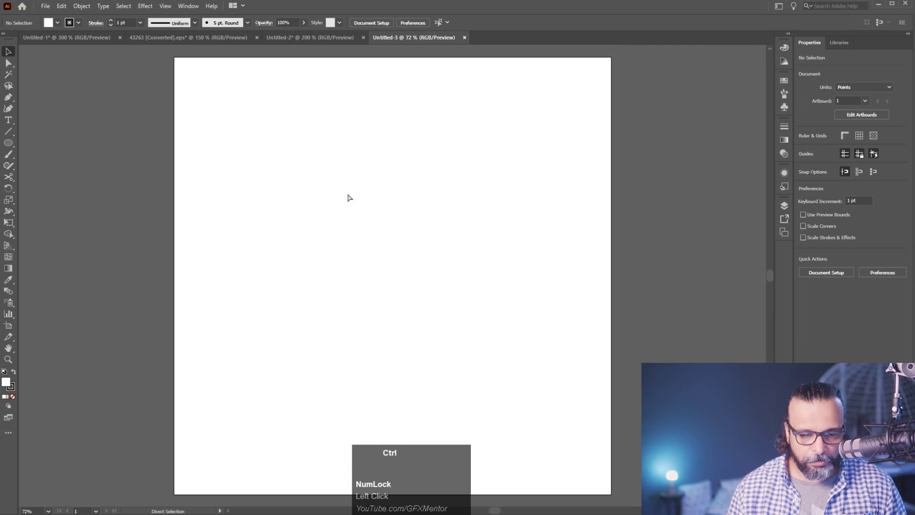
- Paste the copied ornament and delete the horizontal lines on both sides of the flower motif
key(ctrl+v)
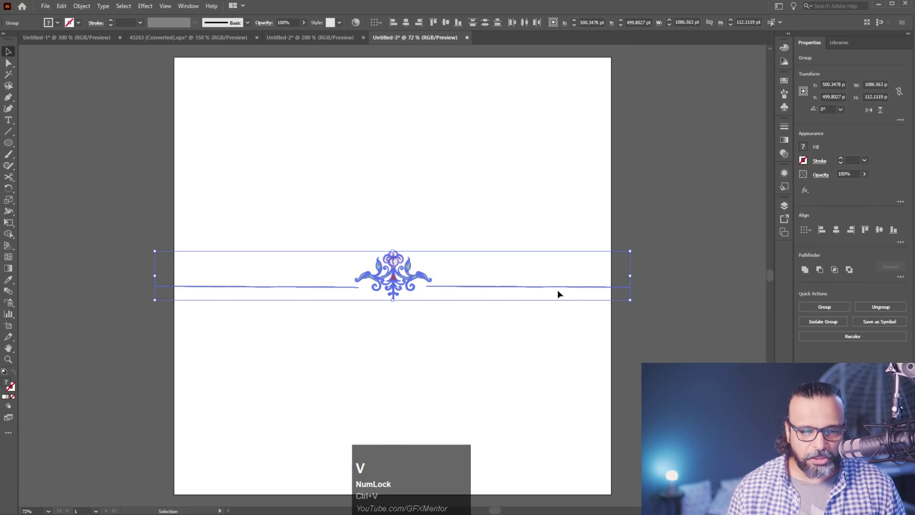
click(9, 63)
drag(176, 250, 343, 302)
key(Delete)
click(578, 310)
drag(452, 333, 452, 334)
key(Delete)
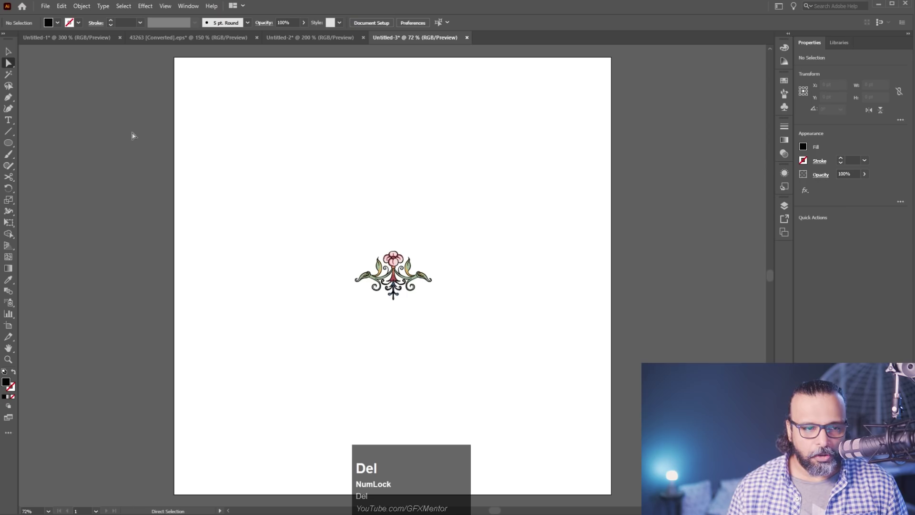
- Try to move the flower motif aside, and undo the move
click(8, 52)
drag(310, 227, 478, 329)
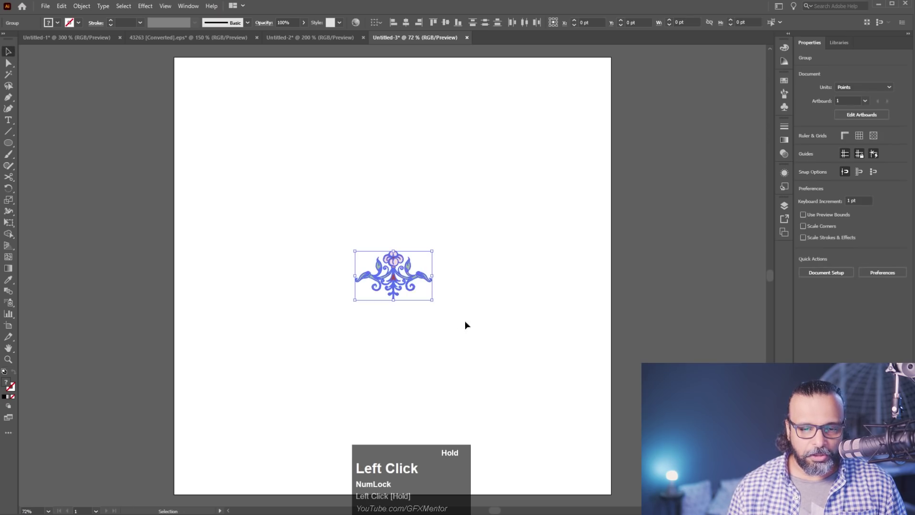
right_click(399, 269)
click(547, 294)
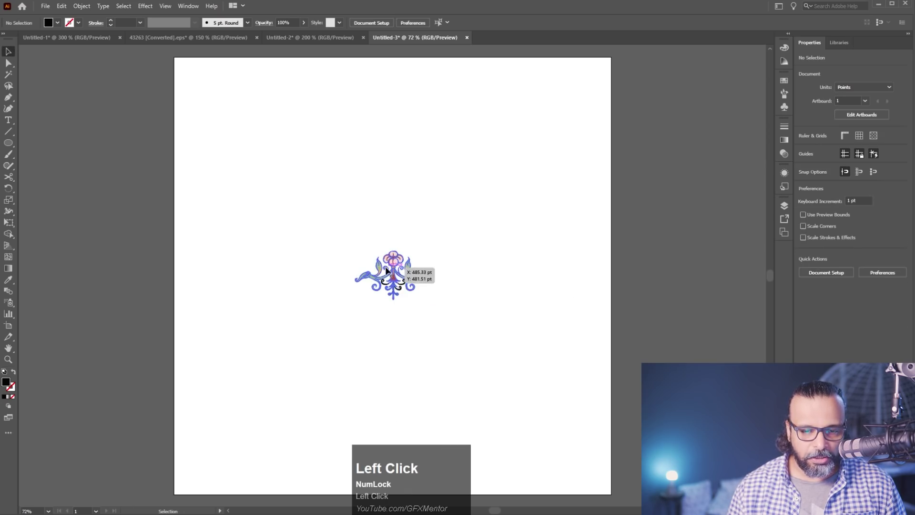
drag(394, 264, 444, 249)
key(ctrl+z)
- Group all parts of the floral ornament and move it to the upper middle of the artboard
click(405, 282)
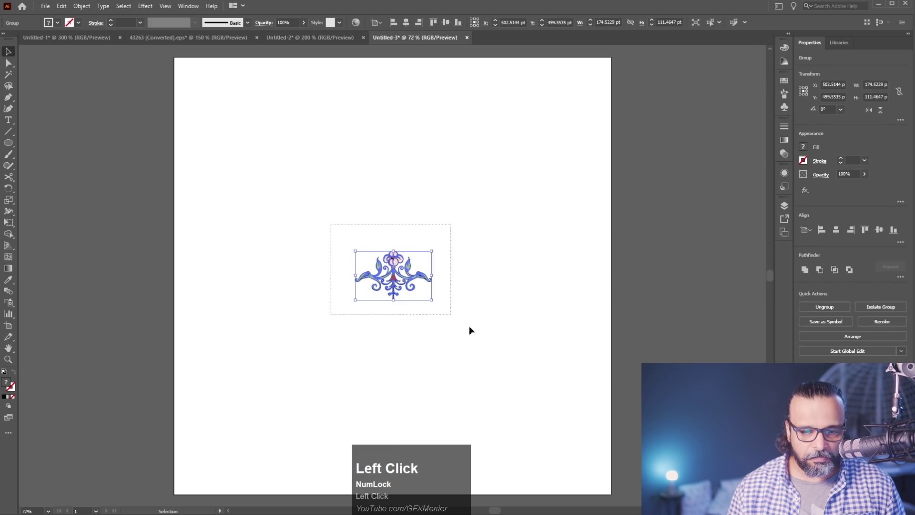
right_click(405, 276)
click(439, 347)
click(500, 330)
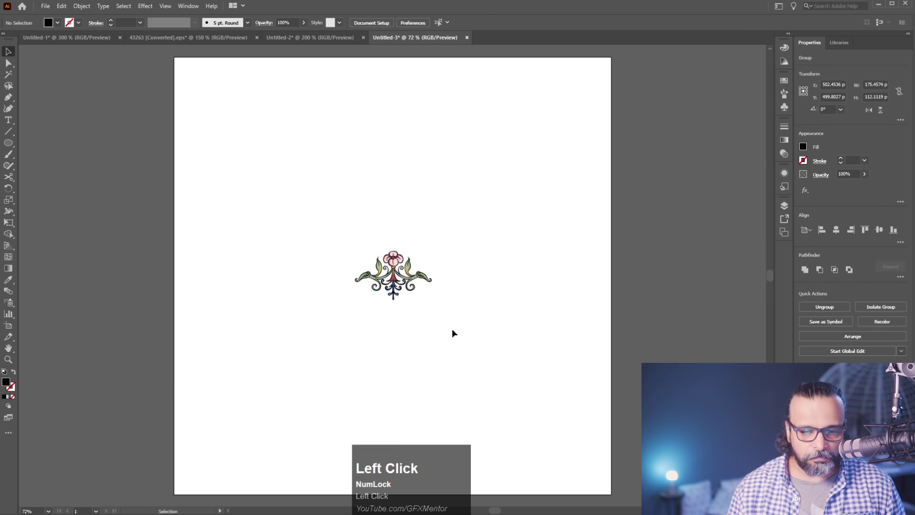
drag(393, 272, 381, 161)
click(447, 295)
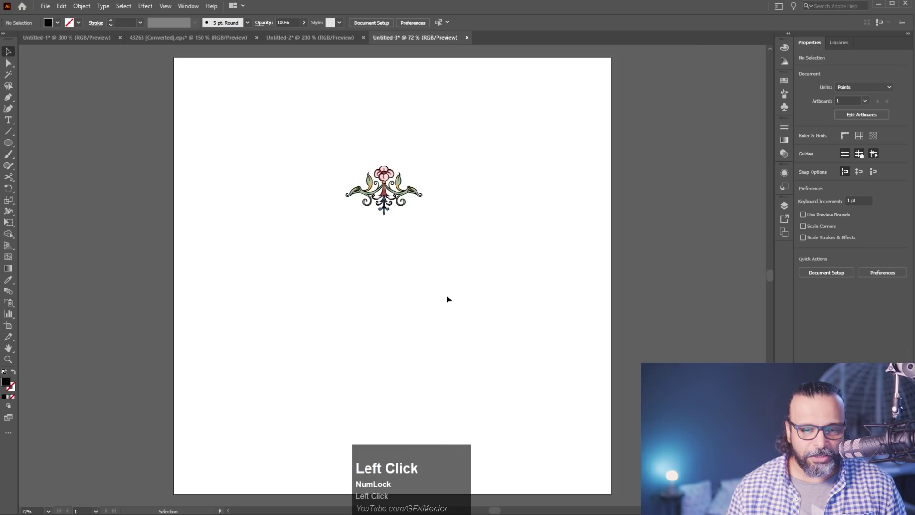
- Apply a Radial repeat to the grouped floral ornament
scroll(395, 184, up, 2)
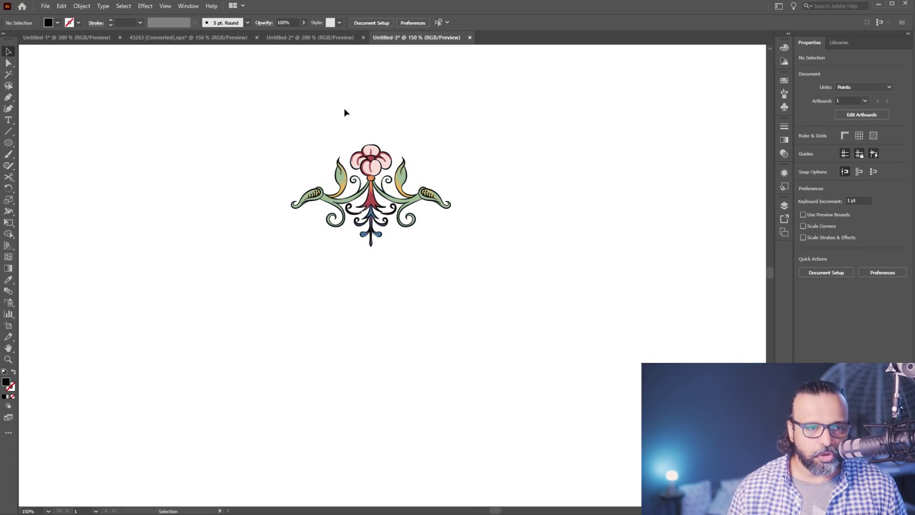
click(80, 7)
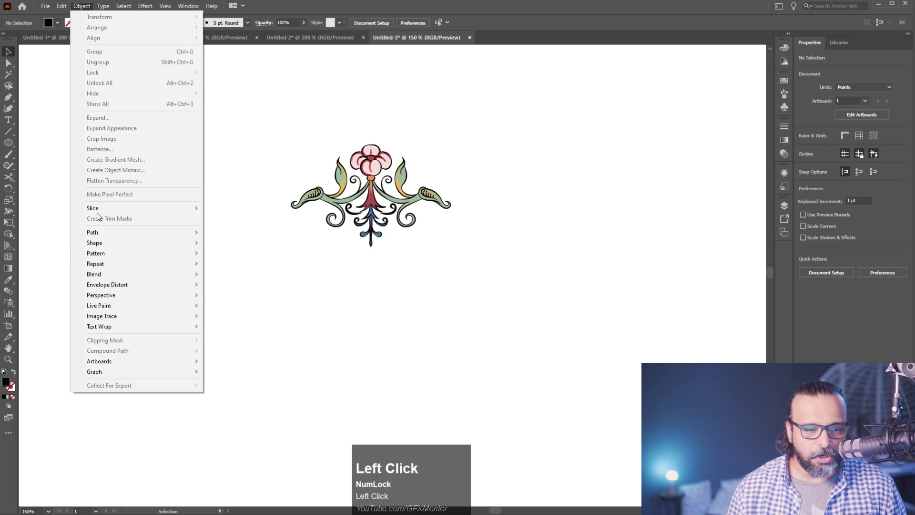
mouse_move(120, 265)
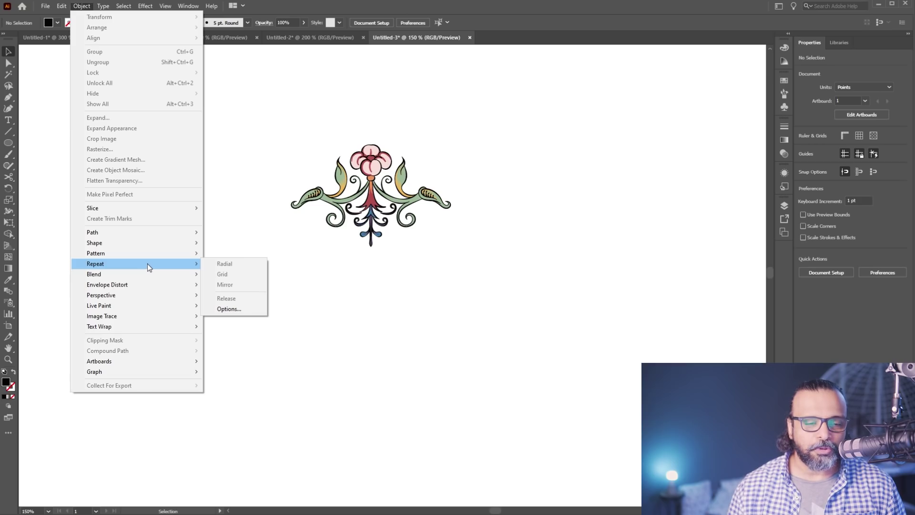
drag(272, 122, 474, 274)
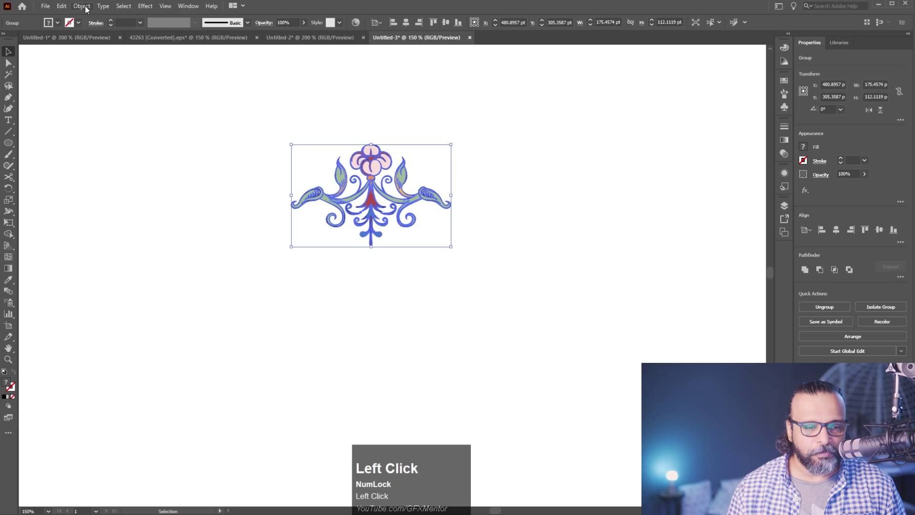
click(82, 6)
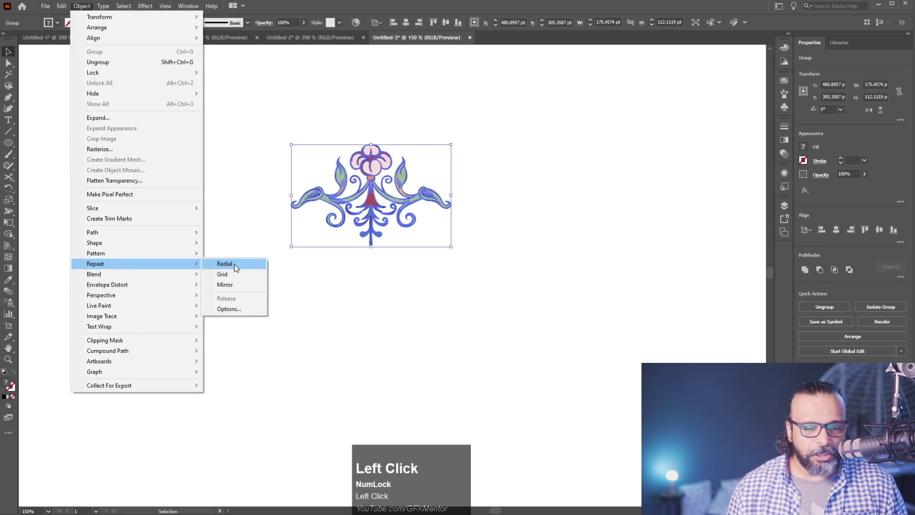
click(241, 265)
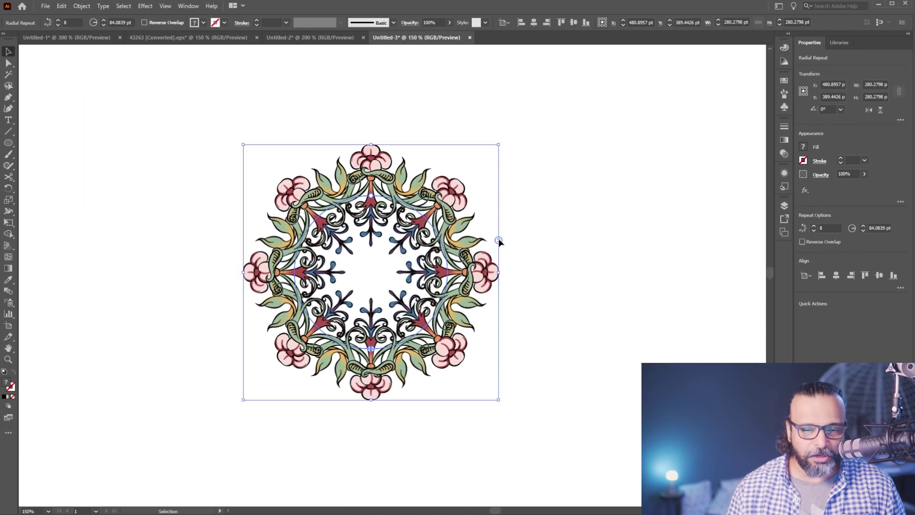
- Try different instance counts for the radial repeat, ending at 6 instances
drag(588, 203, 589, 205)
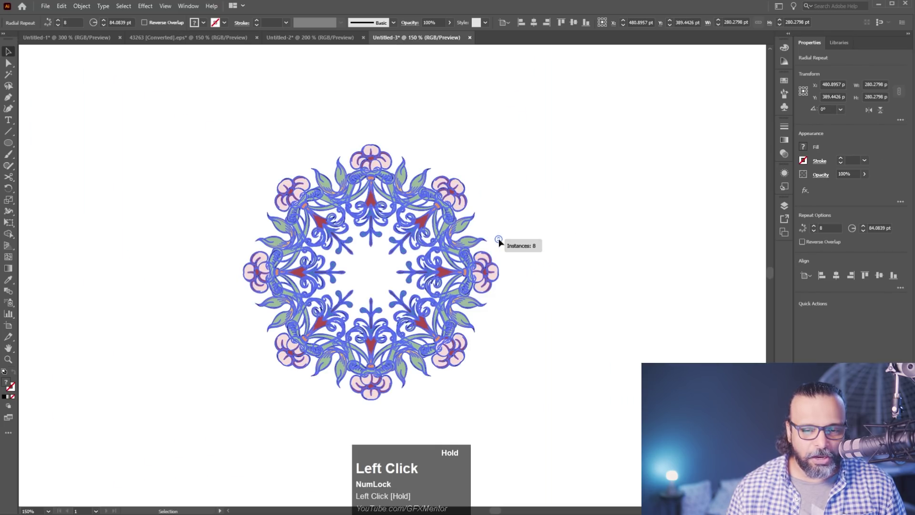
drag(498, 243, 496, 182)
drag(499, 240, 506, 312)
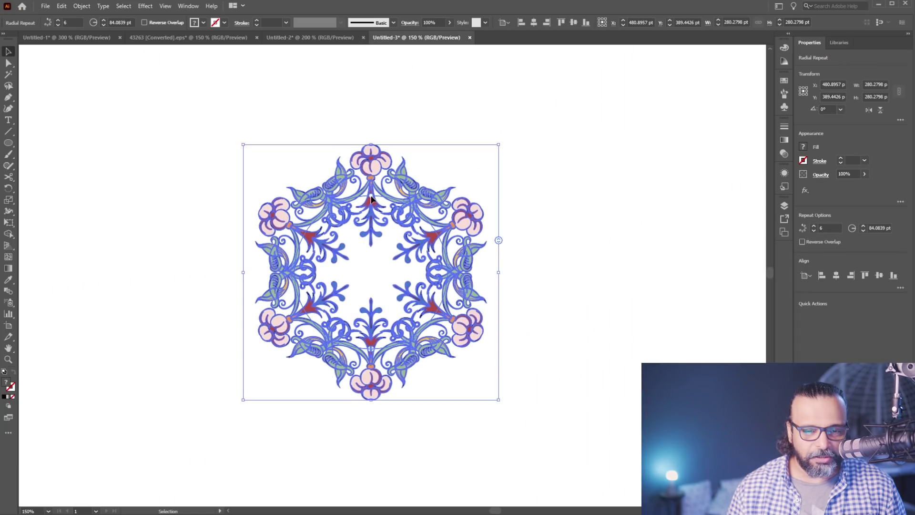
- Enlarge the radial repeat's radius to about 183 pt, raise its instances to 21, and deselect it
drag(416, 59, 417, 41)
drag(371, 192, 370, 109)
drag(587, 215, 582, 142)
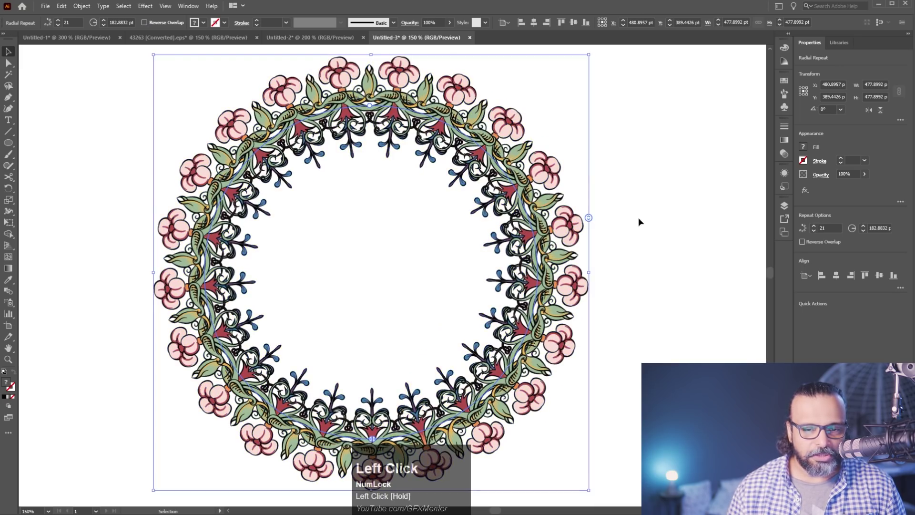
click(641, 227)
alt+scroll(421, 258, down, 3)
alt+scroll(421, 258, up, 3)
key(ctrl+v)
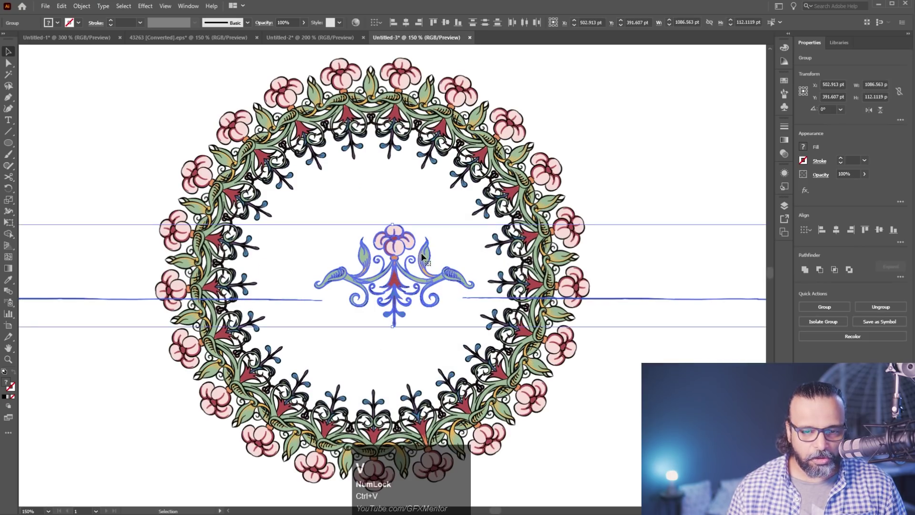
alt+scroll(411, 271, down, 3)
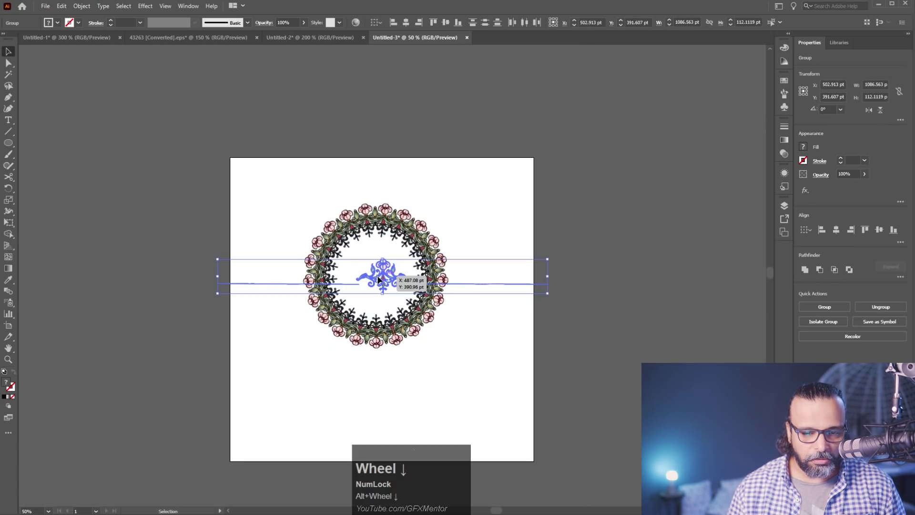
key(Delete)
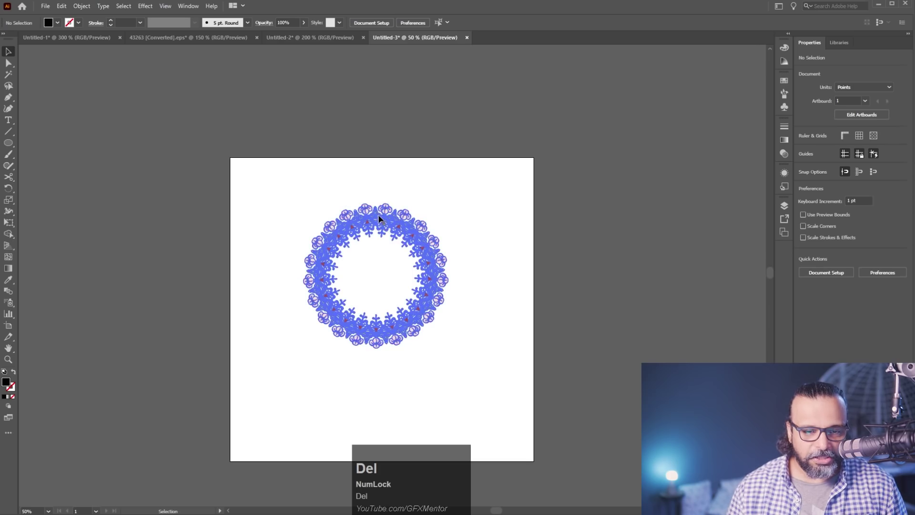
- Enter the radial repeat's isolation mode and copy one floral ornament from the ring
alt+scroll(378, 218, up, 4)
double_click(396, 226)
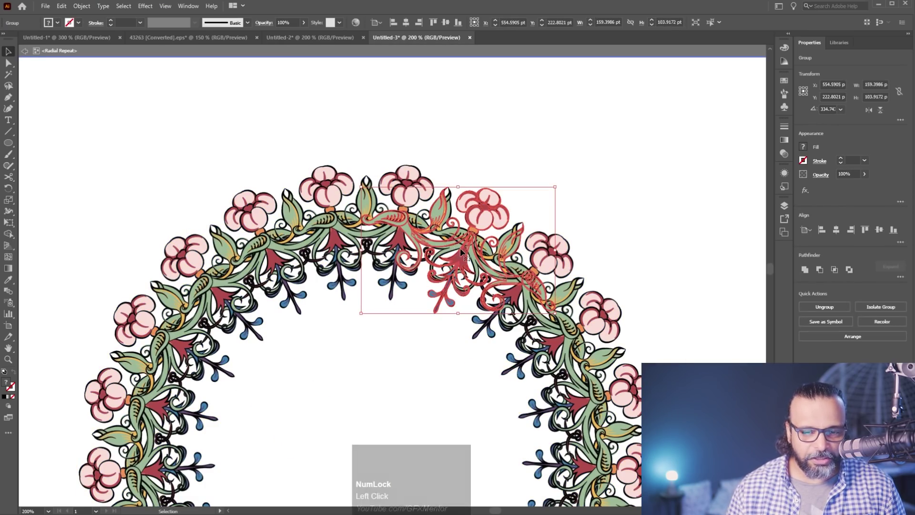
drag(456, 248, 464, 258)
key(ctrl+c)
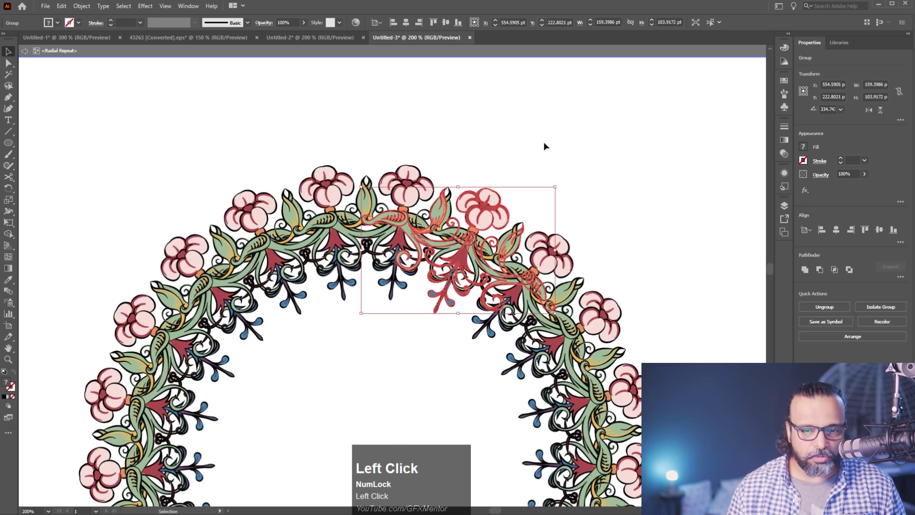
- Exit isolation mode, paste the copied ornament into the ring's centre, turn it upside down, and shrink it to about 62 by 40 pt
double_click(543, 142)
key(ctrl+v)
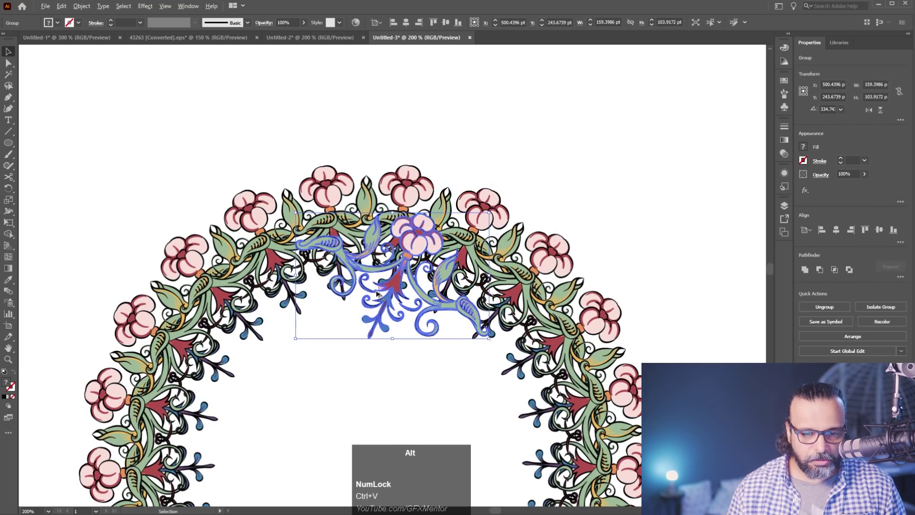
drag(400, 315, 383, 299)
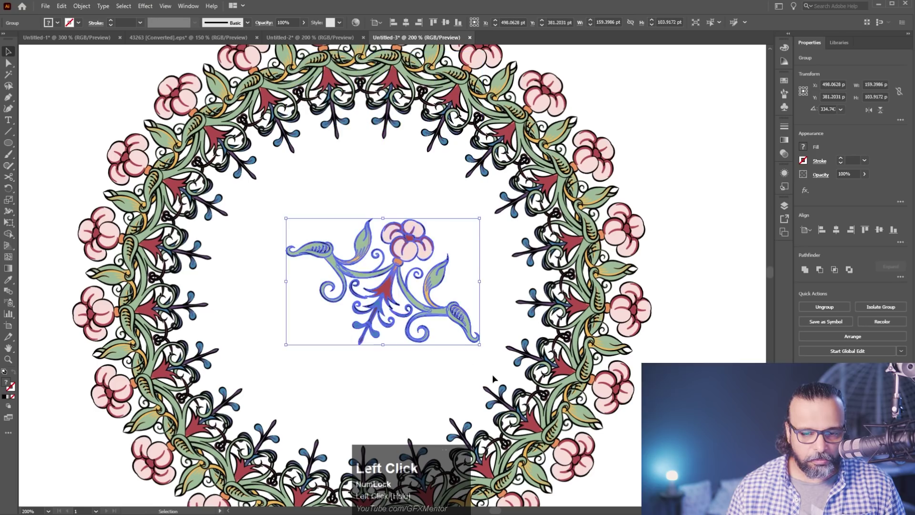
drag(483, 351, 494, 299)
click(445, 367)
drag(390, 295, 362, 246)
drag(467, 298, 320, 205)
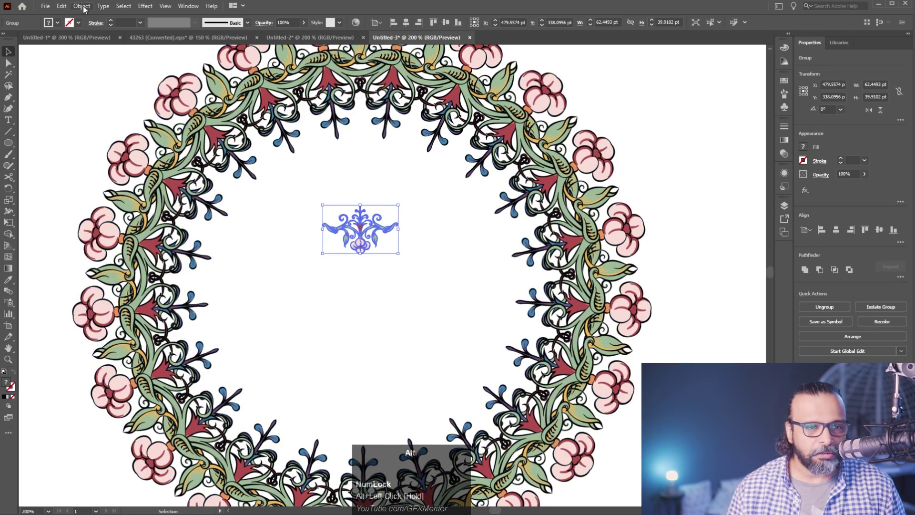
- Apply a Radial repeat to the small upside-down ornament and enlarge its radius to about 95 pt
click(83, 7)
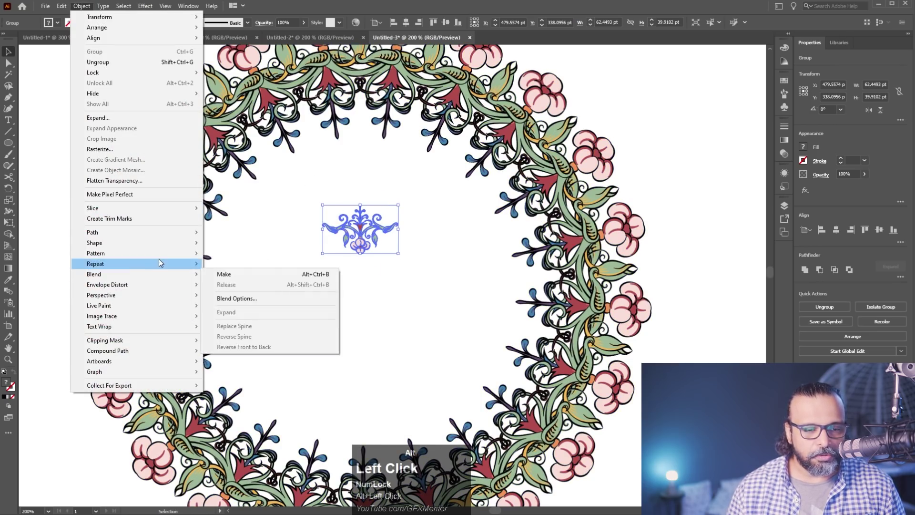
mouse_move(158, 264)
click(229, 263)
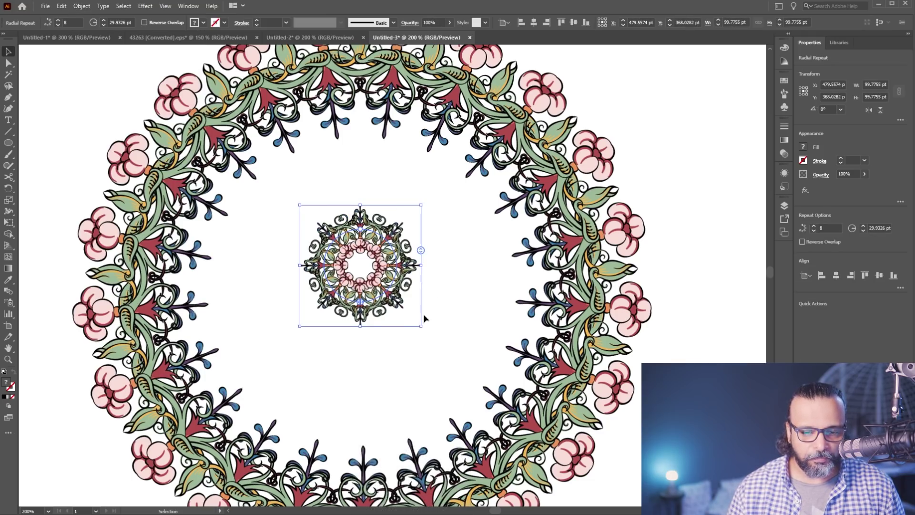
drag(361, 230, 375, 177)
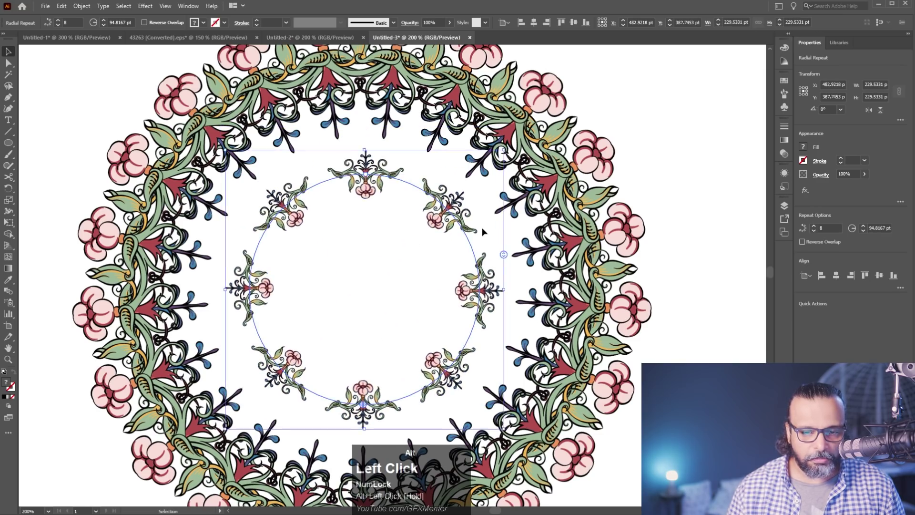
- Enlarge the inner radial repeat's radius to about 112 pt, raise its instances to 22, and deselect it
drag(504, 256, 507, 229)
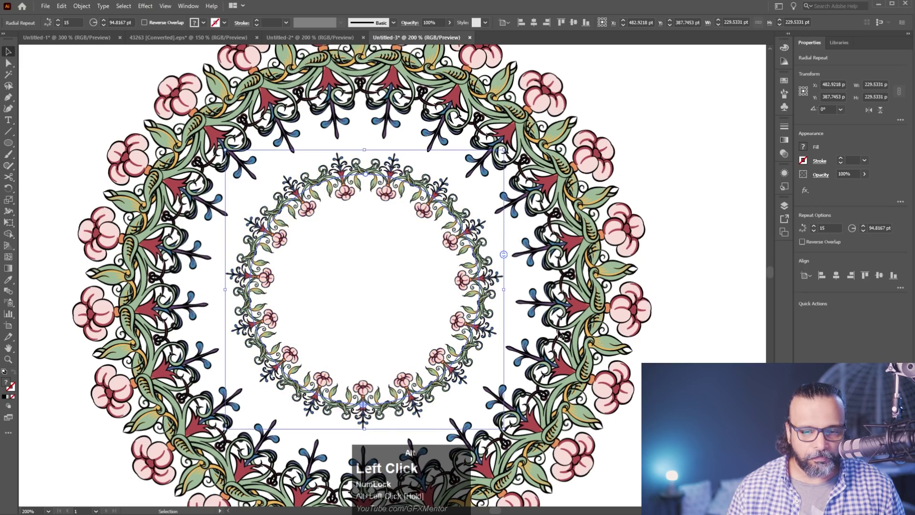
drag(505, 430, 538, 454)
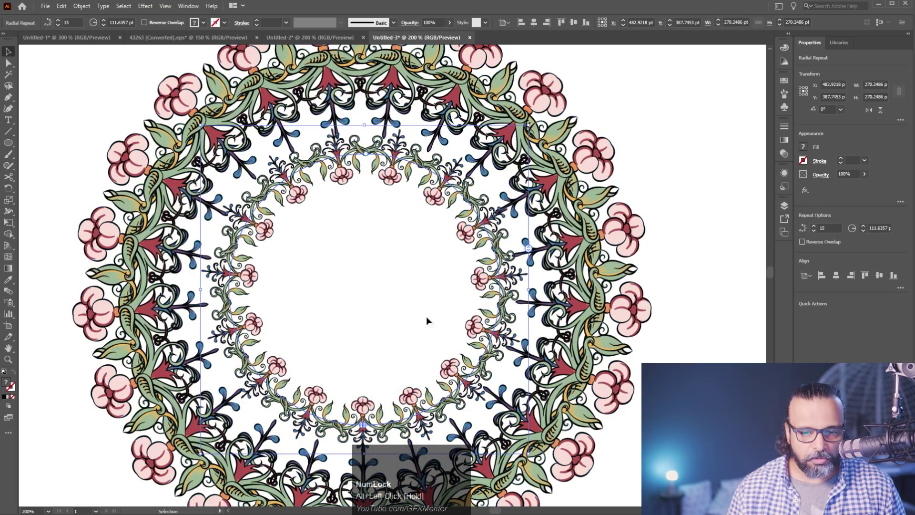
drag(529, 252, 524, 217)
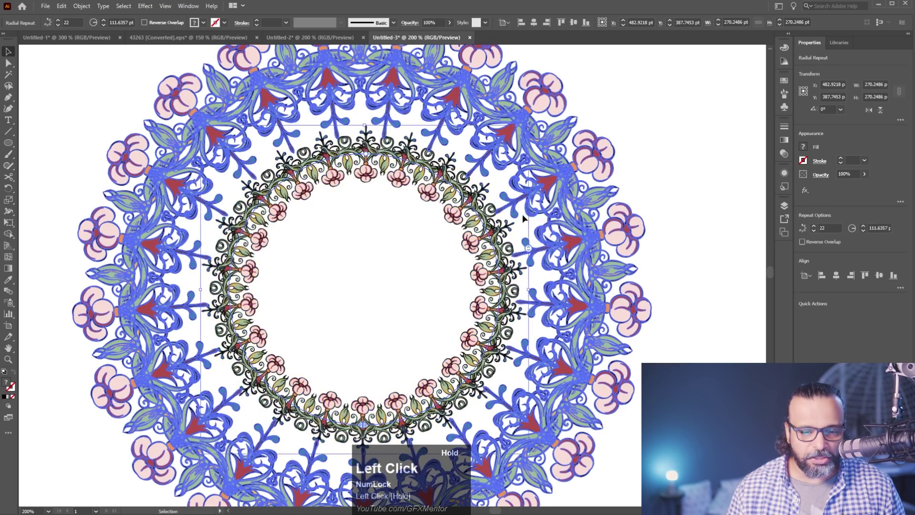
scroll(374, 288, down, 2)
click(548, 353)
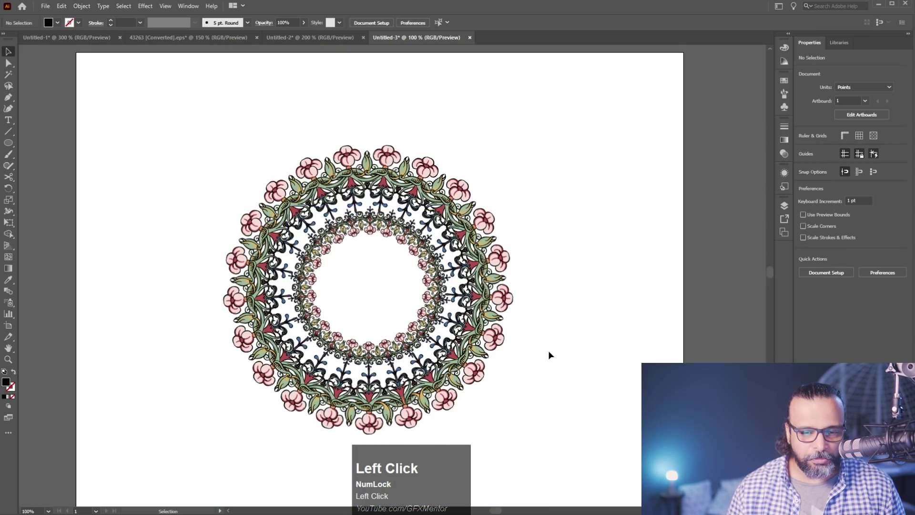
- Duplicate the artboard together with both floral rings, placing the copy beside the original
drag(571, 134, 308, 398)
key(space)
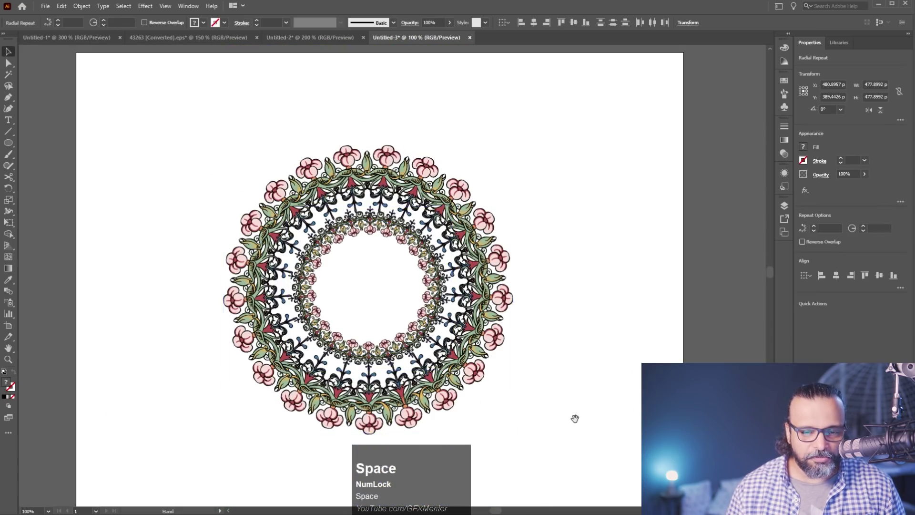
drag(560, 410, 470, 328)
scroll(412, 347, down, 3)
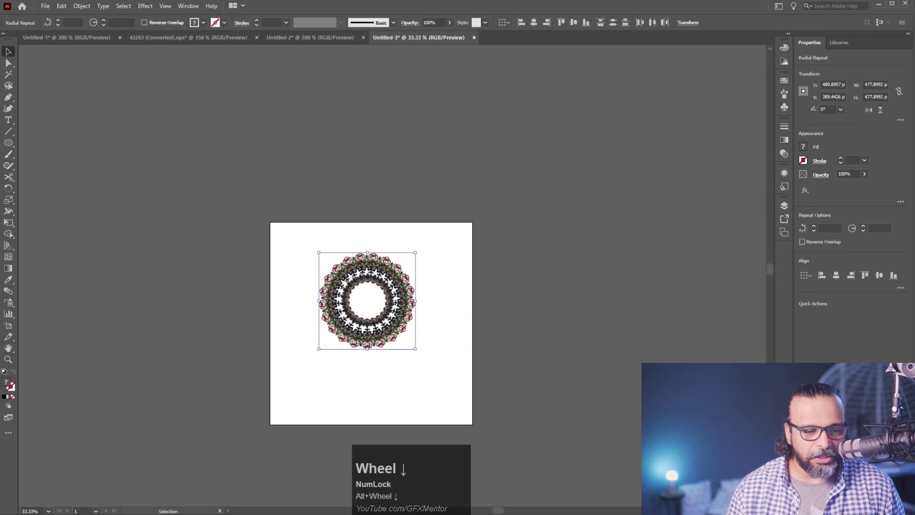
click(8, 326)
drag(376, 374, 512, 371)
key(space)
drag(580, 348, 393, 337)
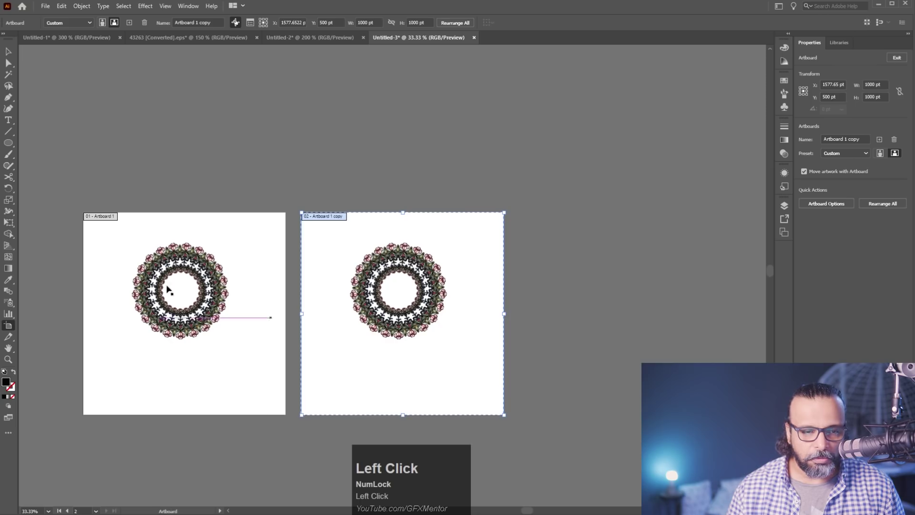
- Delete both floral rings from the copied artboard
click(9, 51)
click(365, 258)
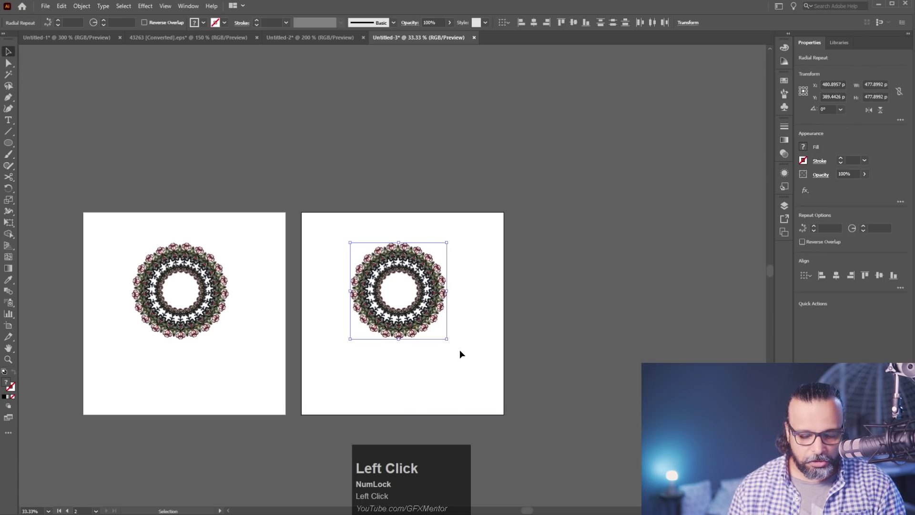
key(Delete)
scroll(399, 315, up, 3)
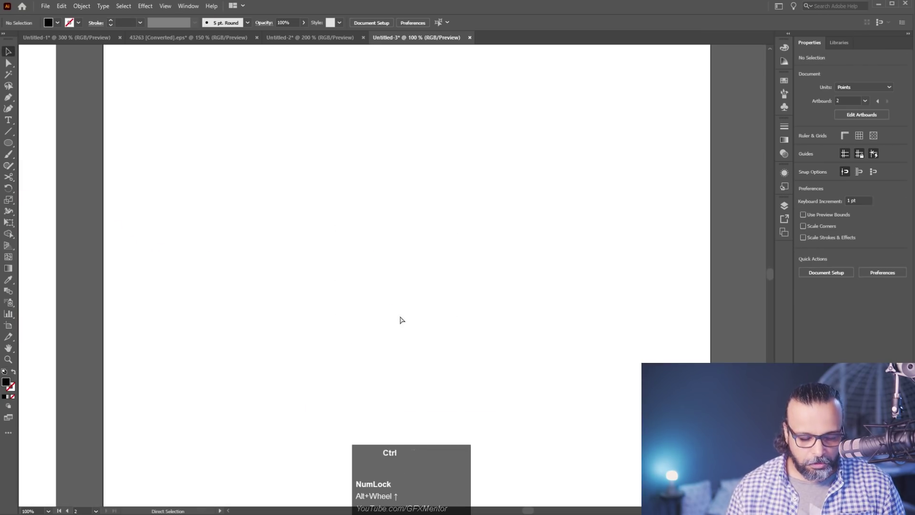
- Switch to the vintage ornament document 43263 [Converted].eps and copy the red flower with the orange three-petal crown
click(317, 37)
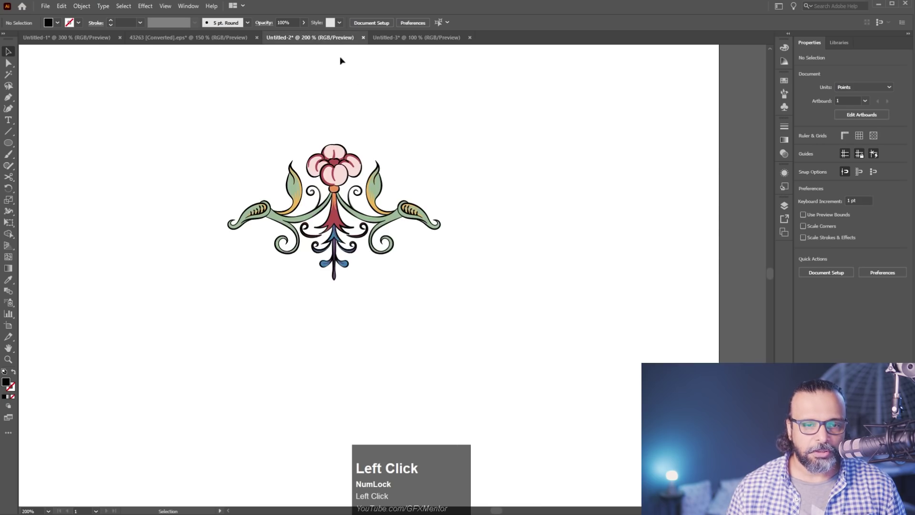
click(216, 38)
scroll(385, 240, down, 3)
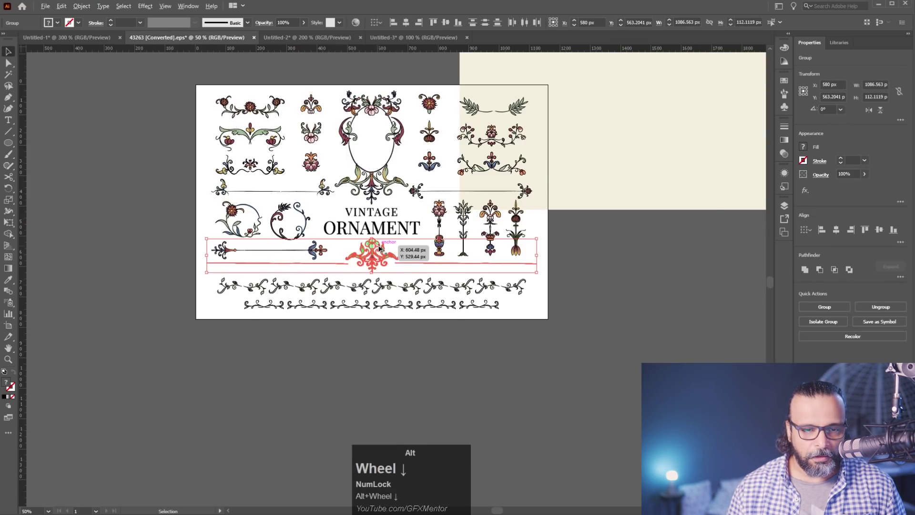
scroll(381, 242, up, 2)
drag(222, 90, 299, 244)
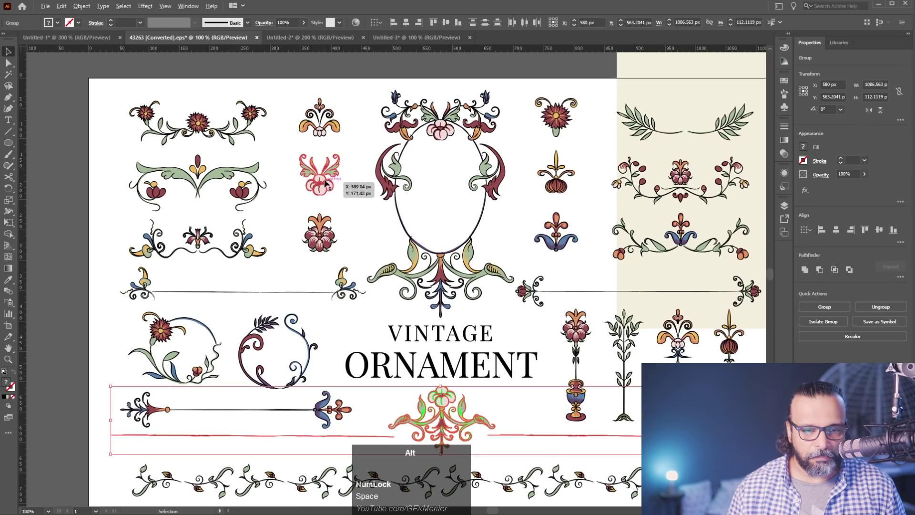
scroll(321, 177, up, 1)
drag(267, 222, 361, 305)
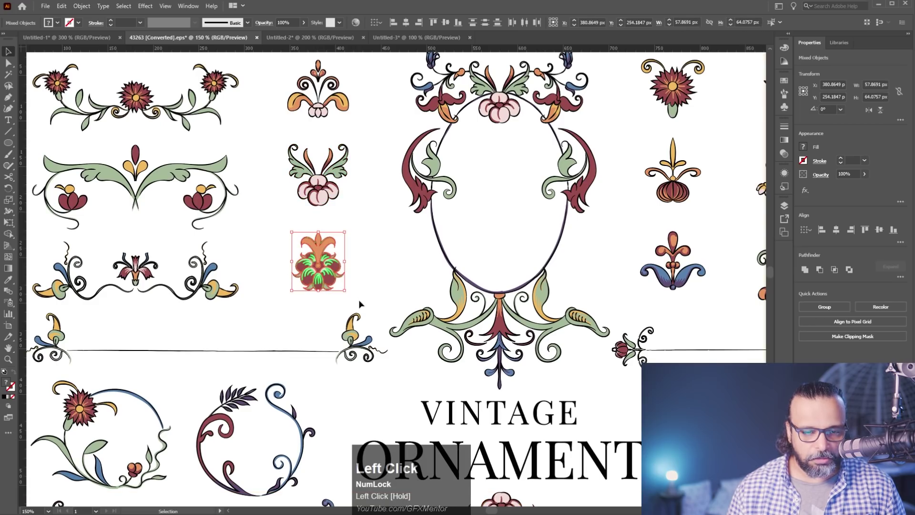
key(ctrl+c)
- Paste the red flower onto the empty artboard in Untitled-3 and scale it to about 117 by 129 pt near the upper middle
click(396, 37)
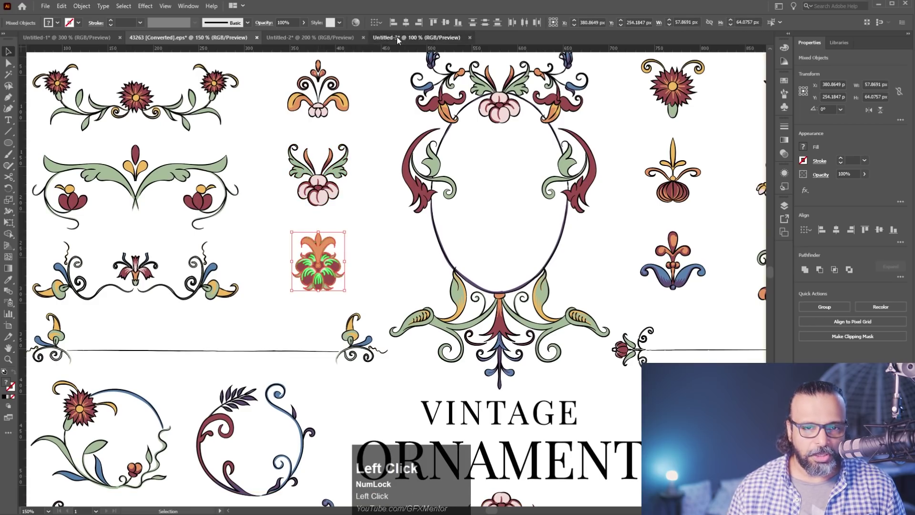
key(ctrl+v)
drag(411, 256, 474, 197)
drag(515, 267, 486, 192)
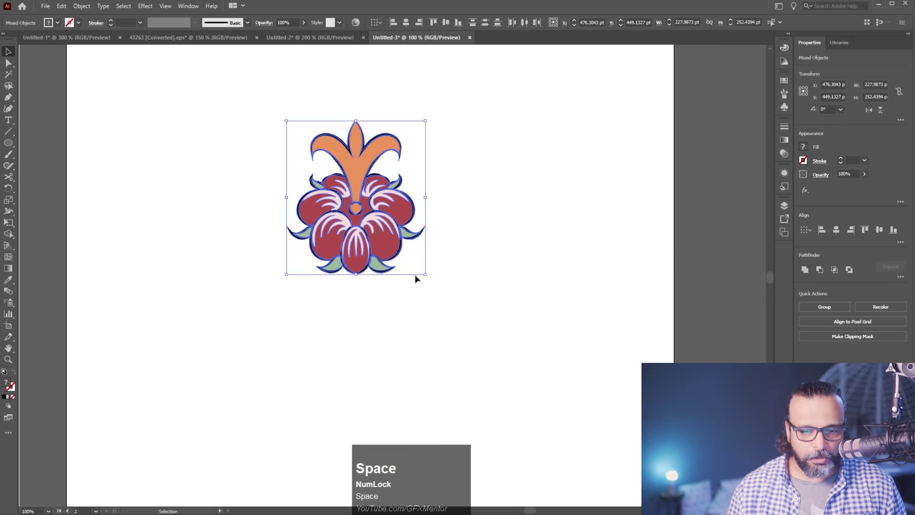
drag(425, 273, 383, 229)
drag(372, 208, 380, 185)
- Apply a Grid repeat to the red flower and resize it to about 958 by 913 pt, nearly filling the artboard
click(86, 9)
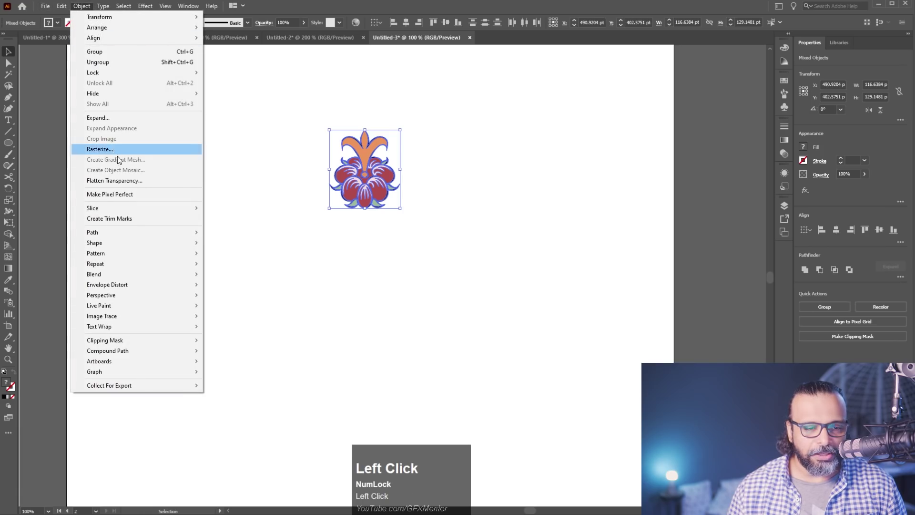
mouse_move(132, 233)
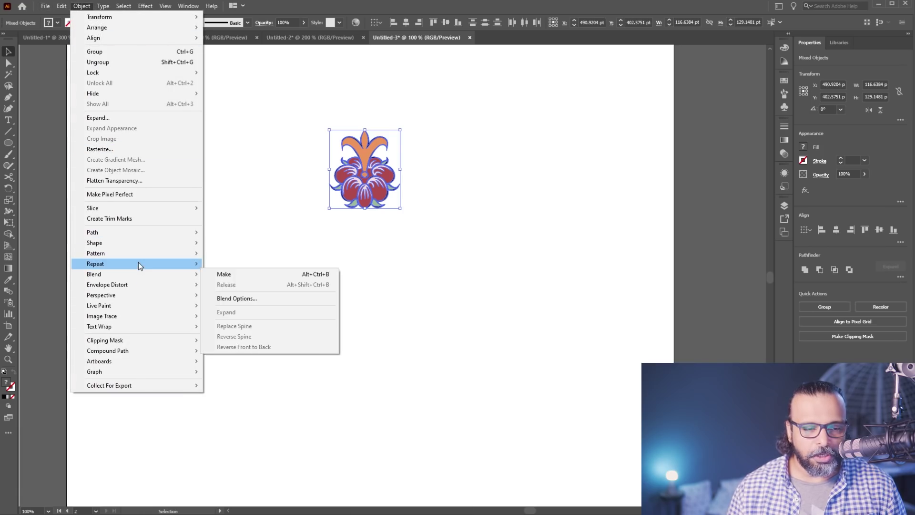
mouse_move(153, 262)
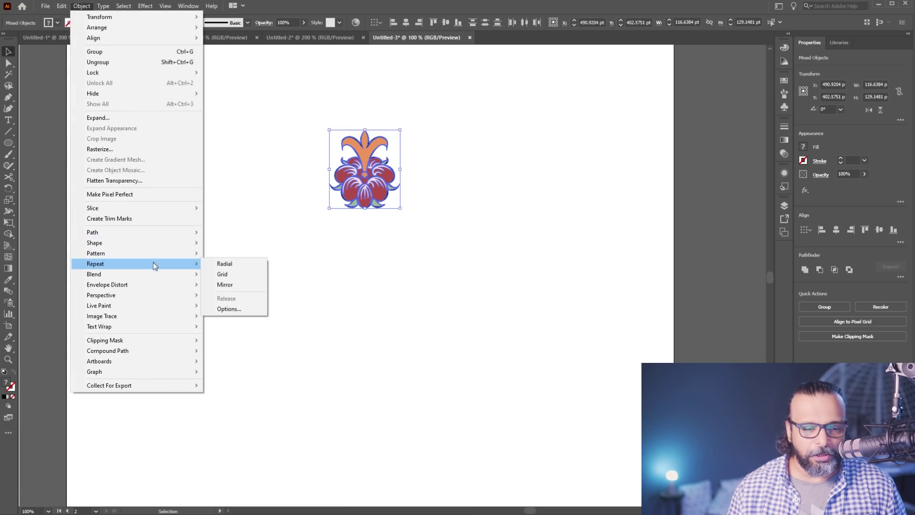
click(229, 275)
drag(482, 188, 315, 144)
scroll(333, 191, down, 3)
drag(347, 181, 438, 137)
drag(351, 164, 354, 294)
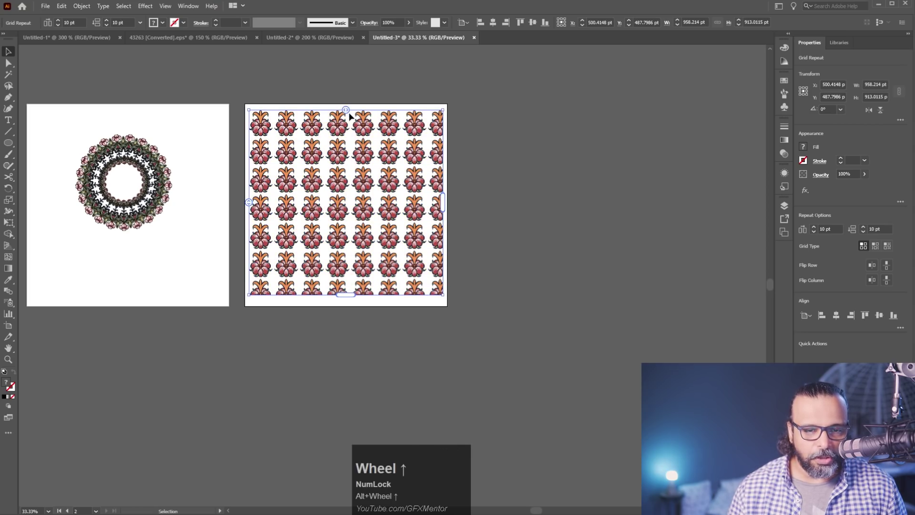
- Adjust the grid repeat's spacing to about -13.3 pt horizontally and 32.2 pt vertically
mouse_move(345, 109)
mouse_down()
mouse_move(363, 111)
mouse_move(337, 114)
mouse_up()
drag(249, 202, 250, 209)
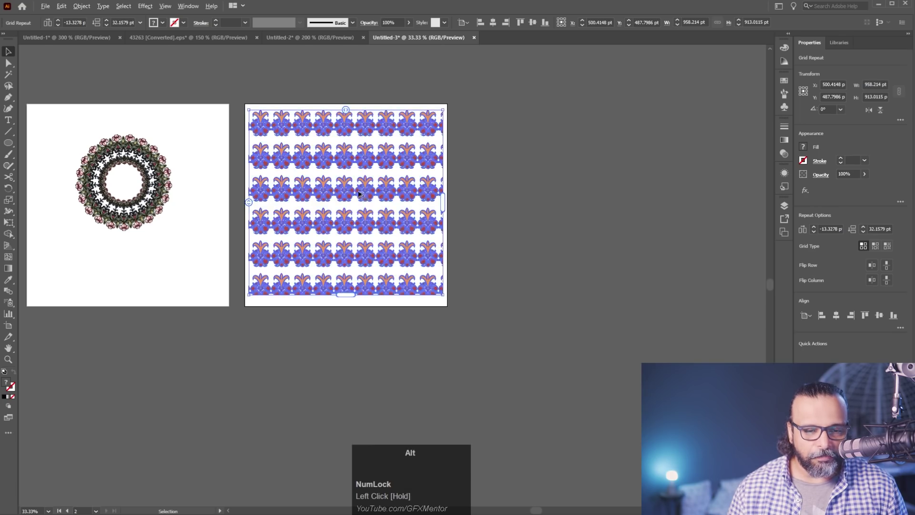
alt+scroll(354, 192, down, 2)
drag(336, 137, 359, 197)
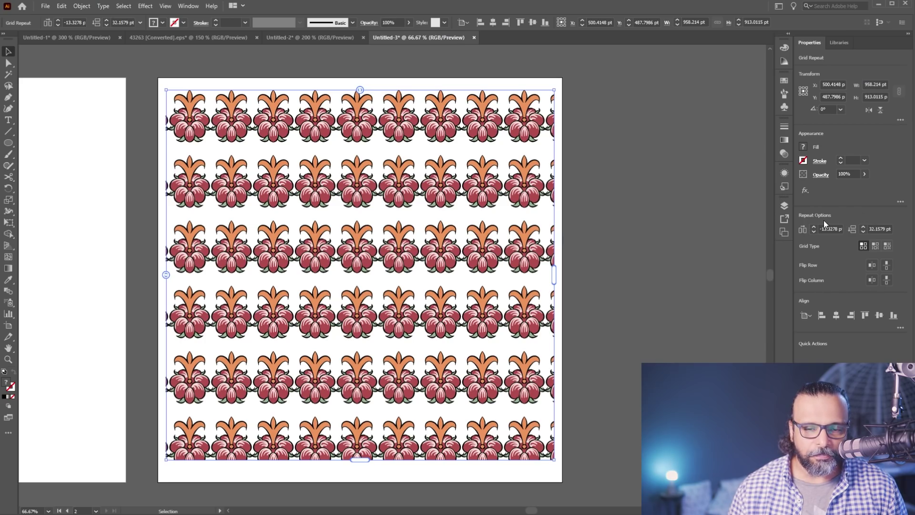
- Select the outer radial repeat on the first artboard and switch Reverse Overlap on and off again
drag(305, 235, 659, 233)
click(354, 231)
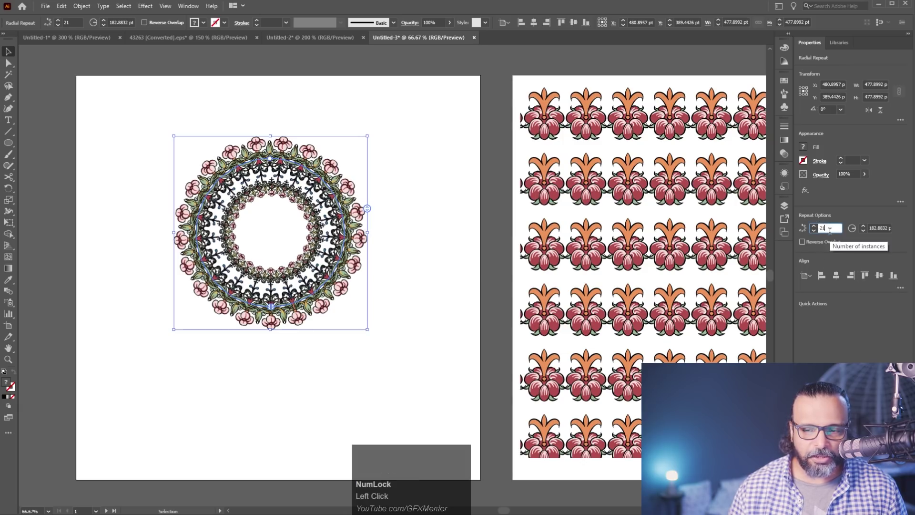
click(801, 242)
click(801, 243)
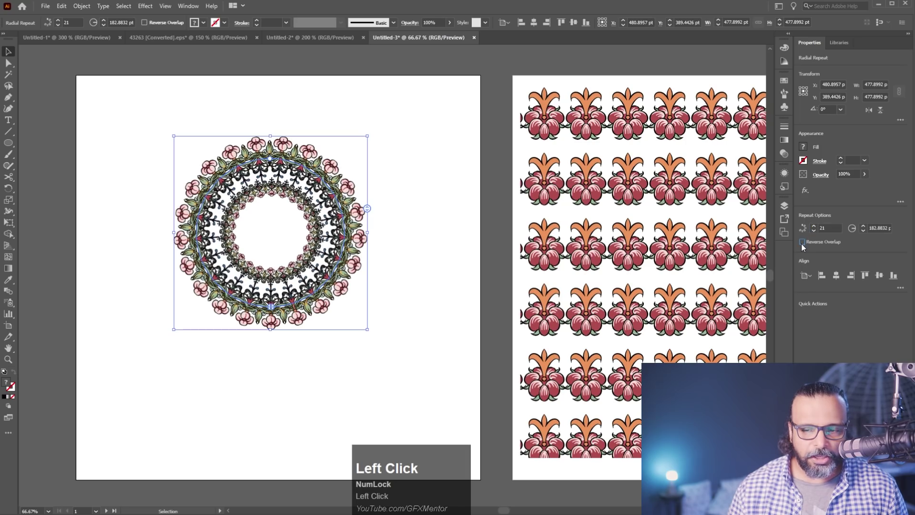
- Open the flower grid's repeat options and change its grid type to brick by column, after previewing brick by row
key(space)
drag(714, 239, 420, 238)
click(423, 237)
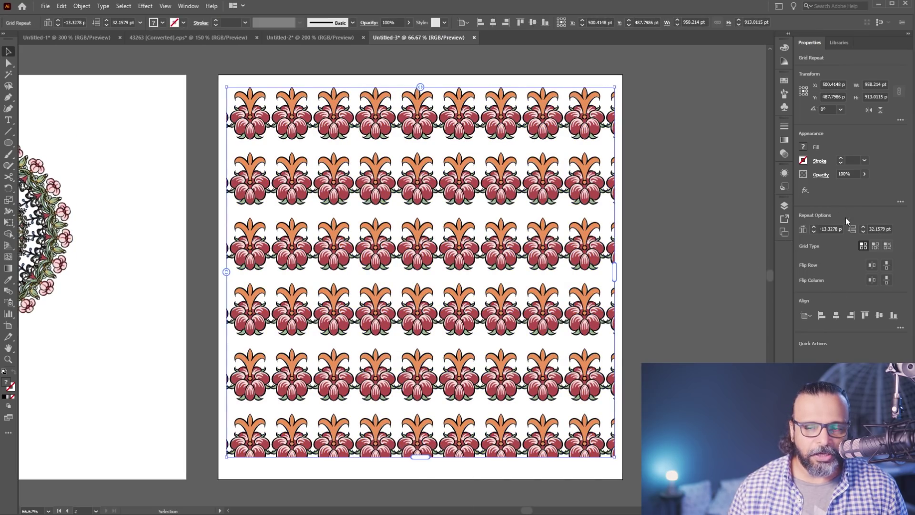
click(79, 8)
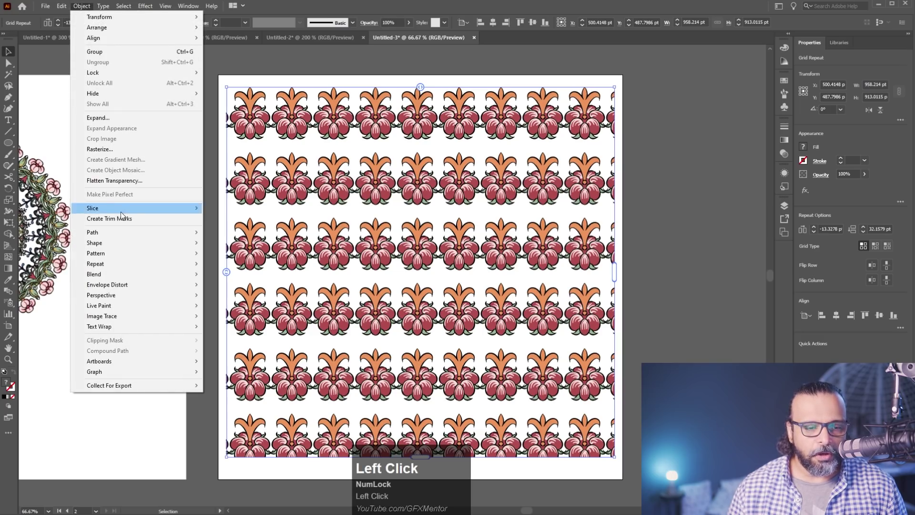
mouse_move(110, 262)
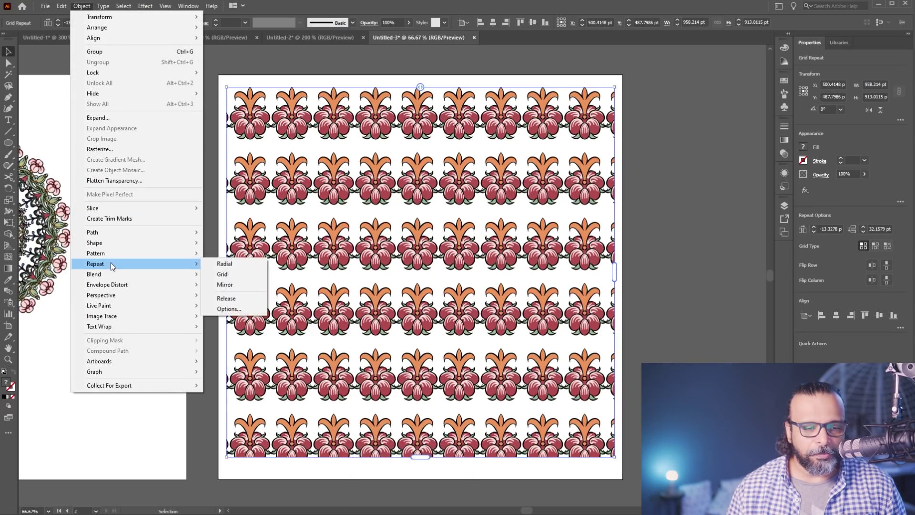
click(229, 309)
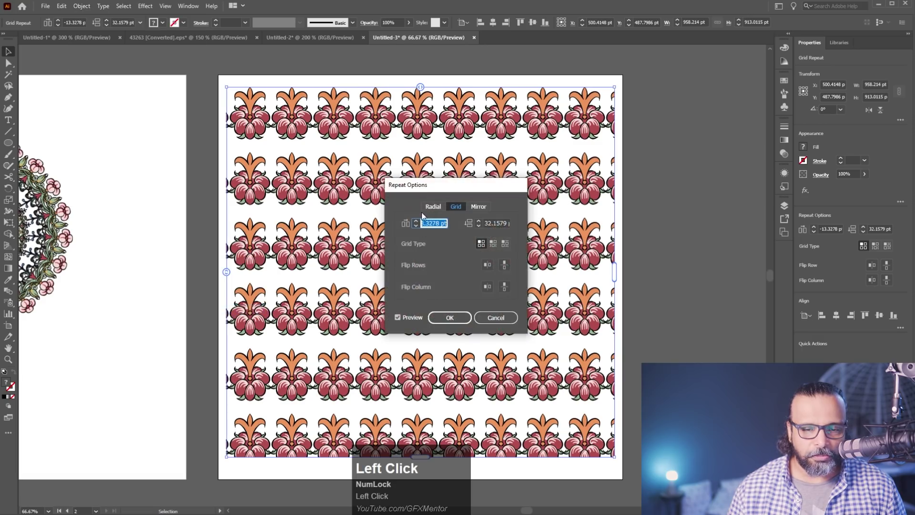
drag(428, 188, 548, 103)
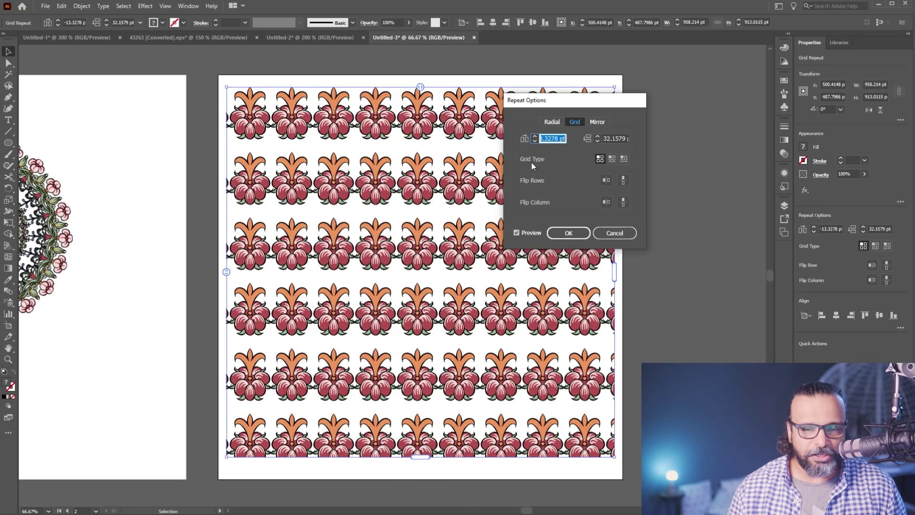
click(612, 160)
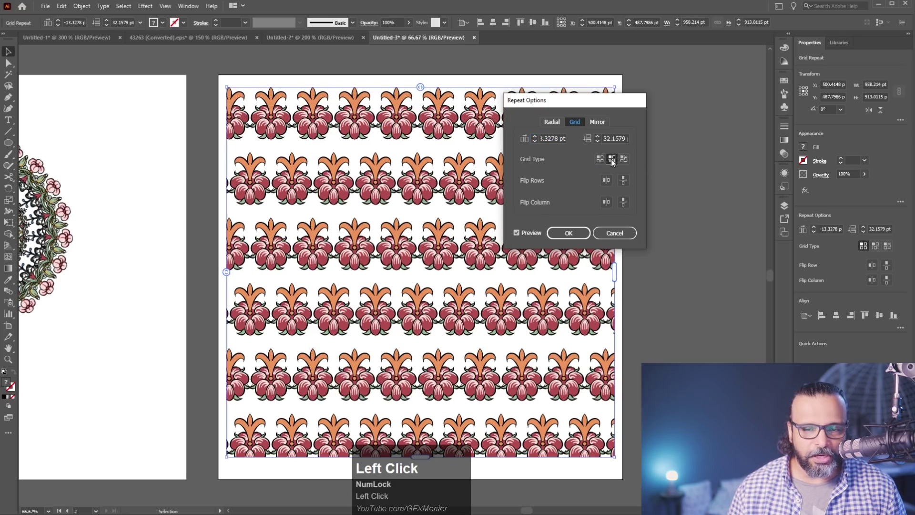
click(625, 160)
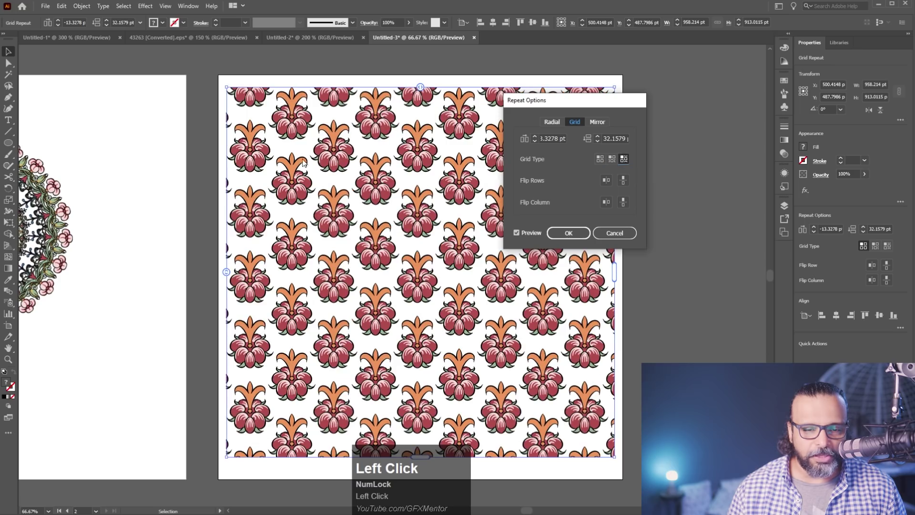
drag(527, 103, 598, 104)
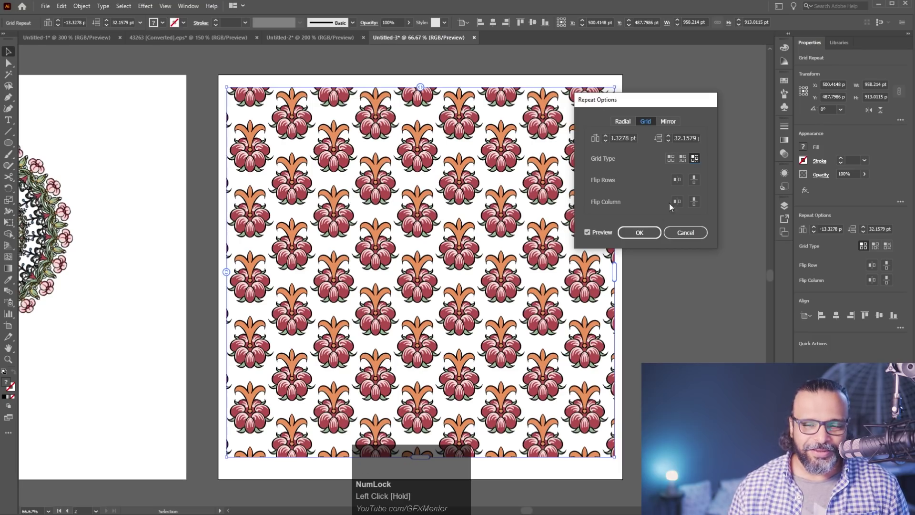
- Flip the flower grid's rows vertically, try the vertical column flip and switch it off again, and apply the options
click(676, 180)
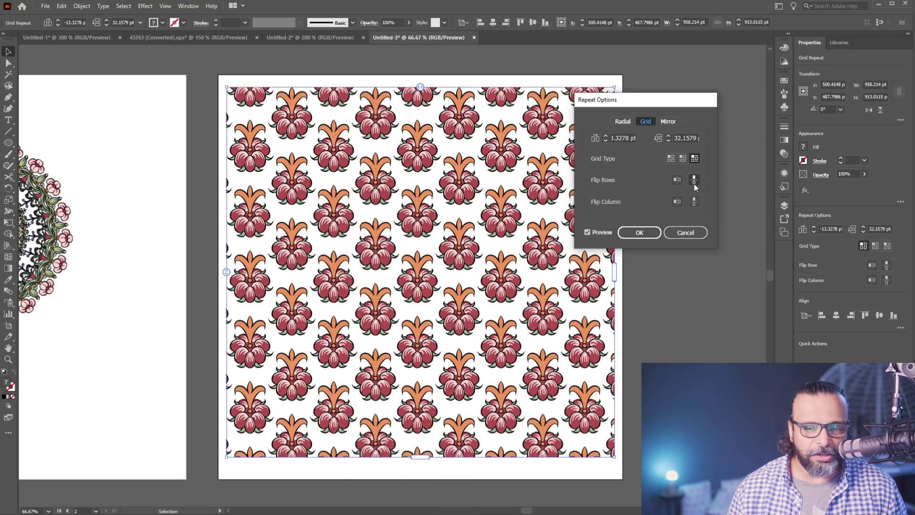
click(694, 183)
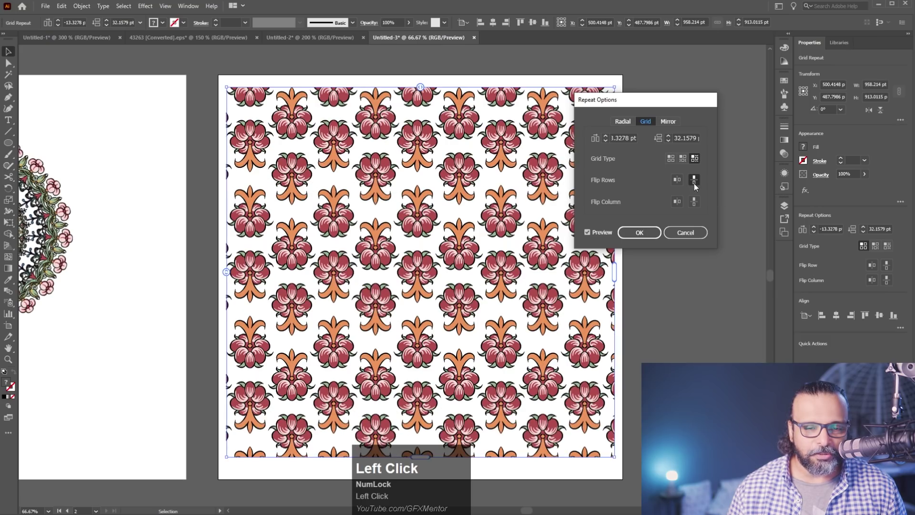
scroll(374, 193, up, 1)
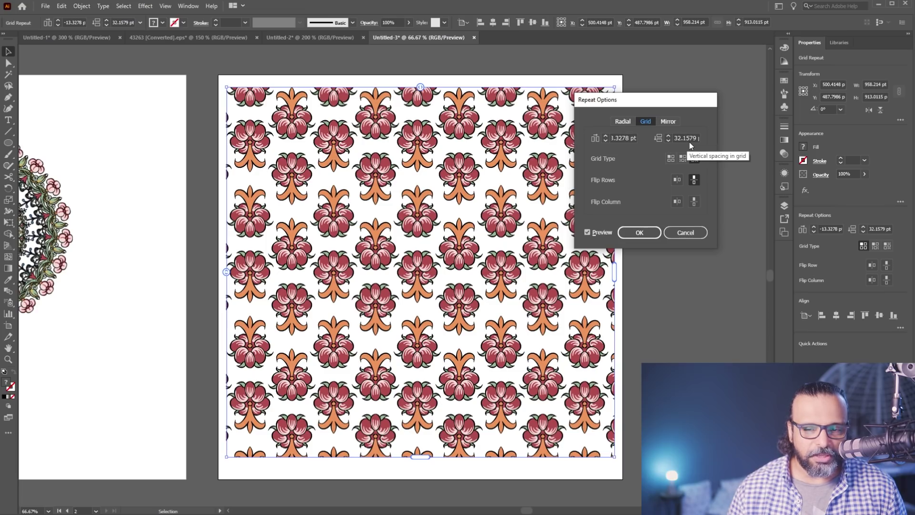
click(676, 201)
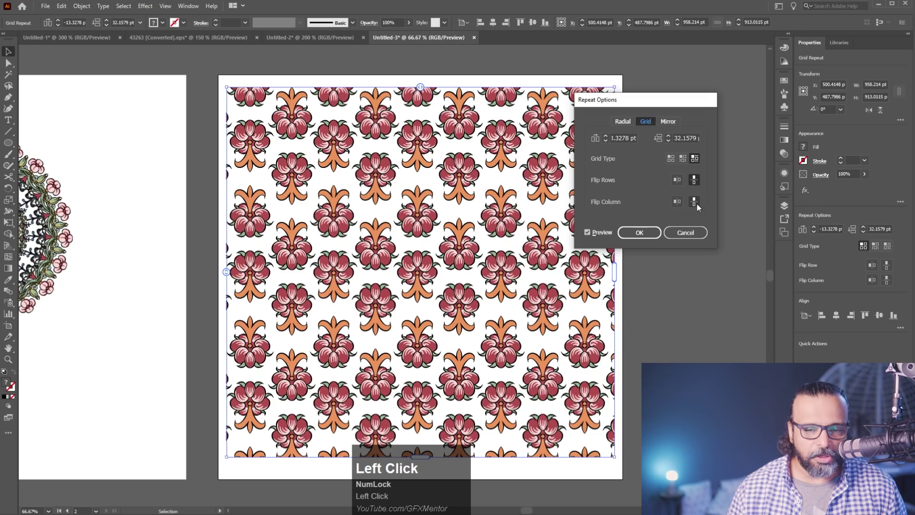
click(695, 202)
click(697, 203)
click(696, 204)
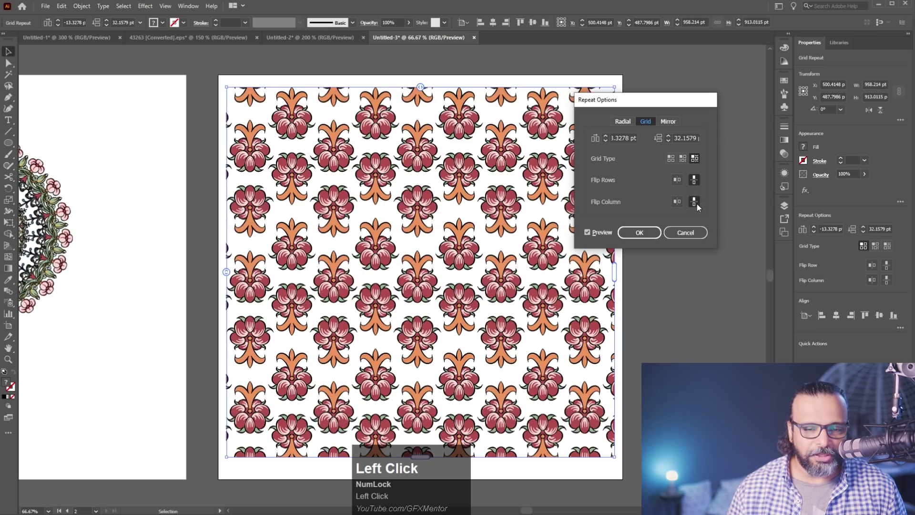
click(697, 203)
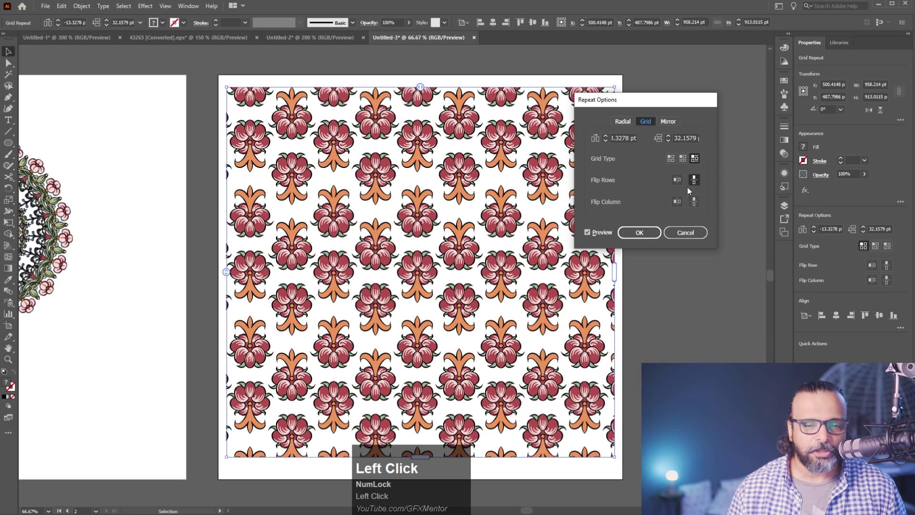
click(639, 233)
click(688, 255)
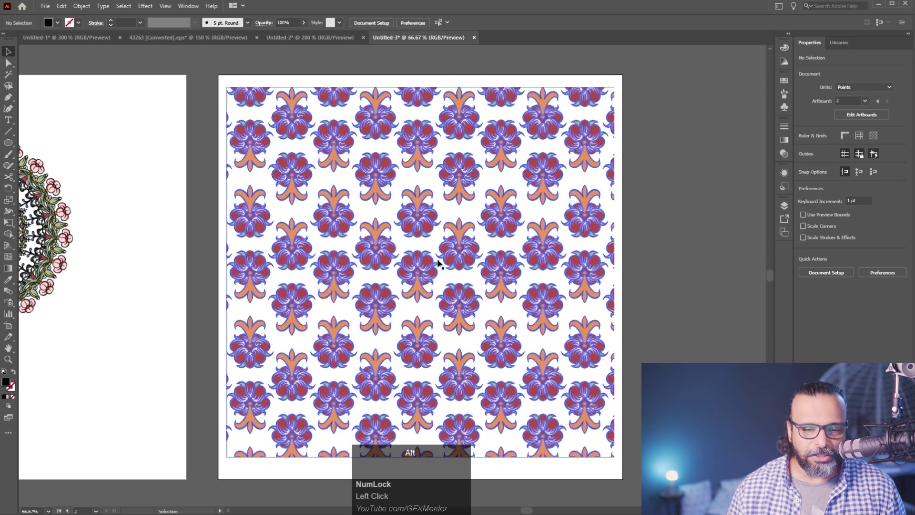
- Delete the red flower grid repeat from the second artboard
alt+scroll(410, 267, up, 4)
alt+scroll(410, 267, down, 5)
click(567, 280)
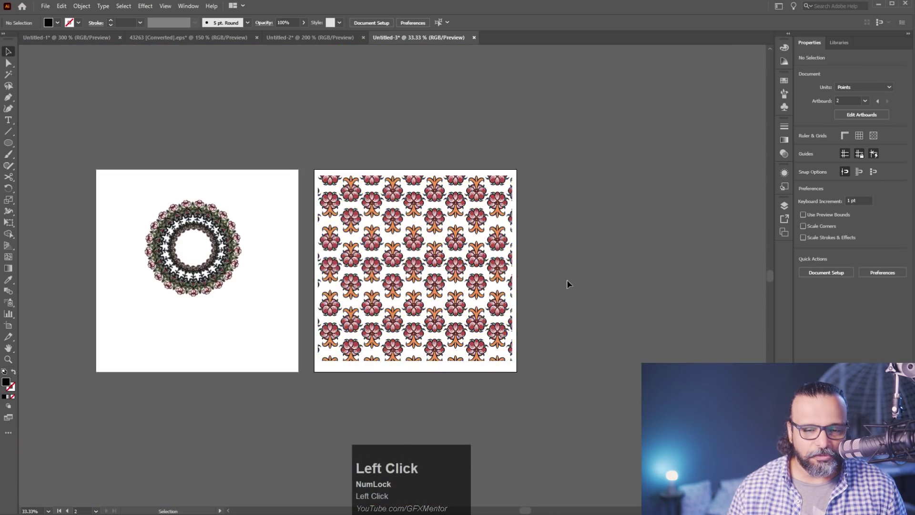
click(405, 305)
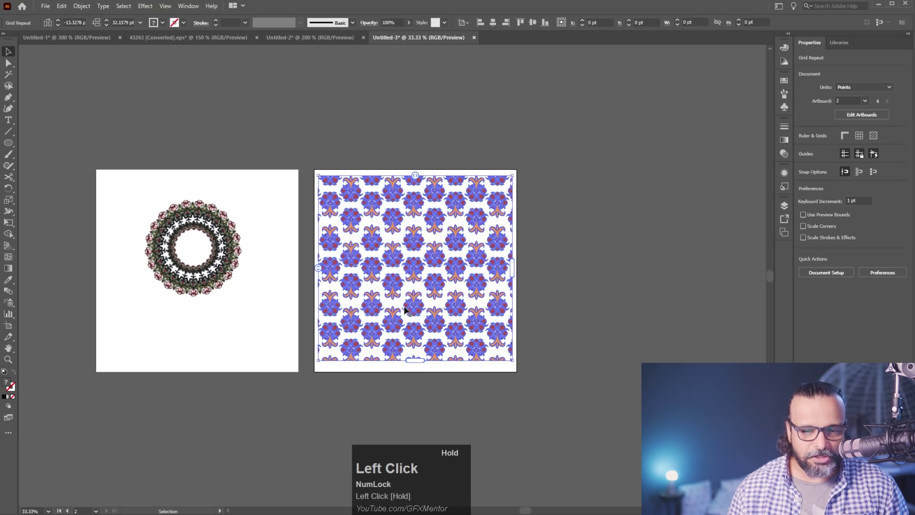
key(Delete)
- In 43263 [Converted].eps, move the cream background rectangle sideways until it no longer covers the leaf branches and ornaments
click(313, 38)
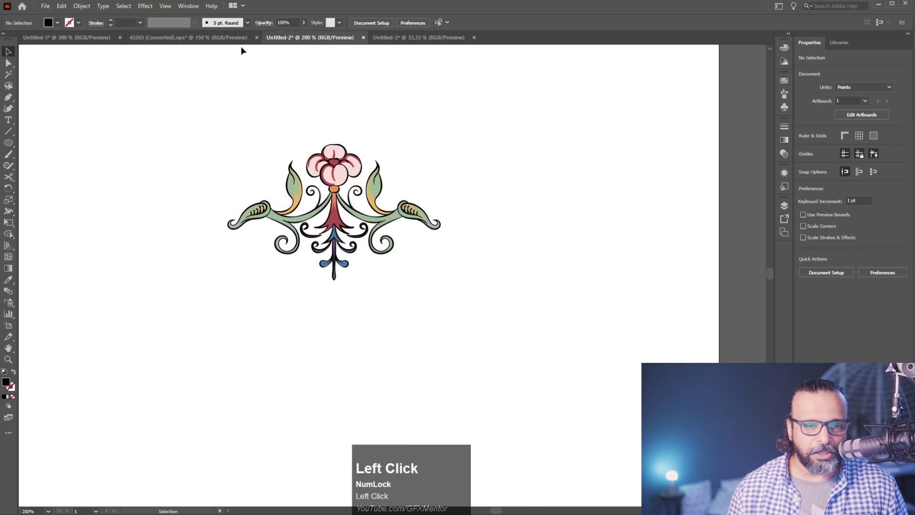
click(190, 37)
alt+scroll(390, 236, down, 2)
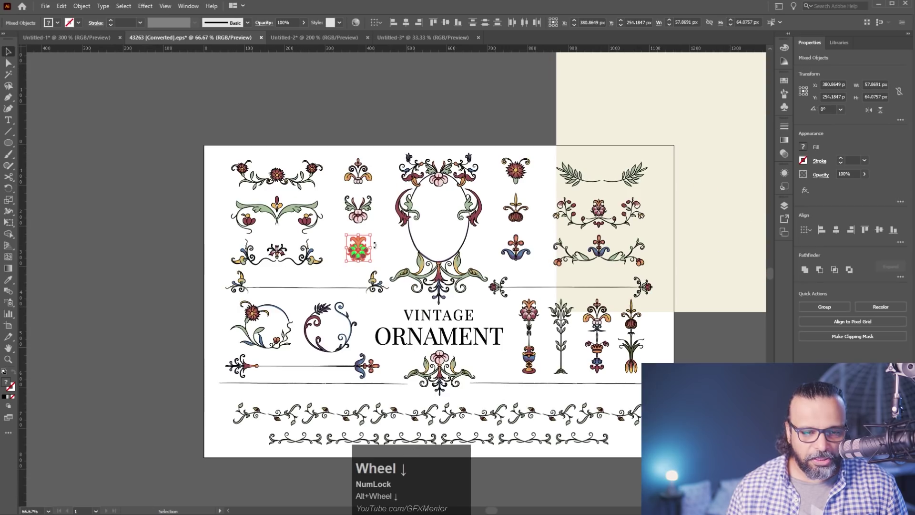
drag(547, 250, 522, 247)
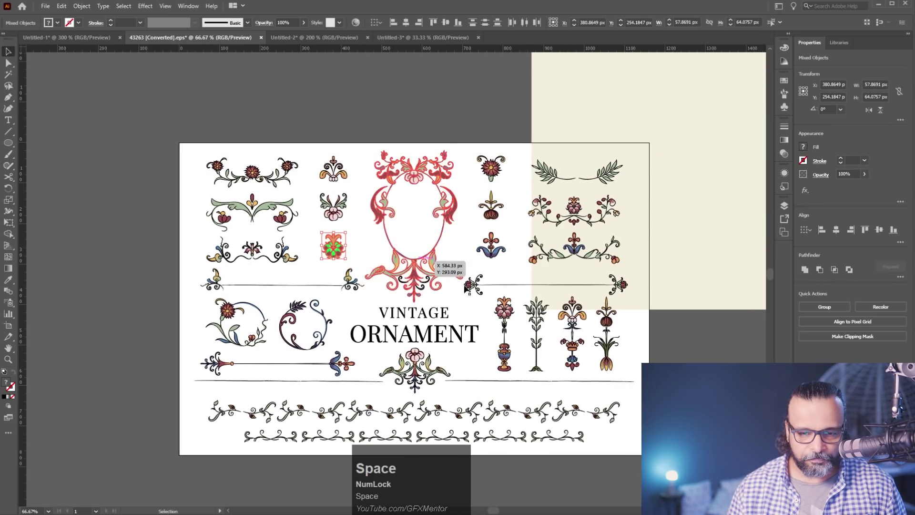
alt+scroll(483, 319, up, 1)
drag(522, 277, 339, 328)
click(396, 154)
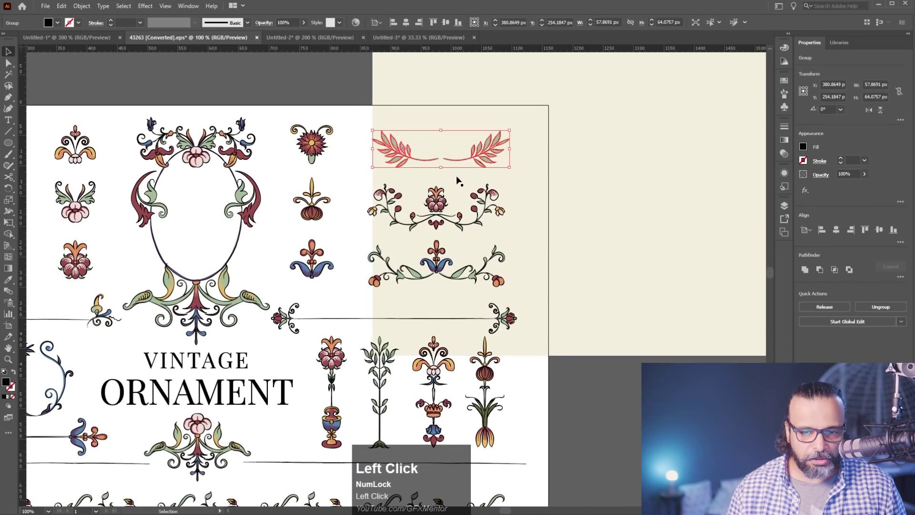
drag(431, 114, 639, 107)
- Copy the pair of leafy branches and paste it onto the empty second artboard in Untitled-3
click(388, 155)
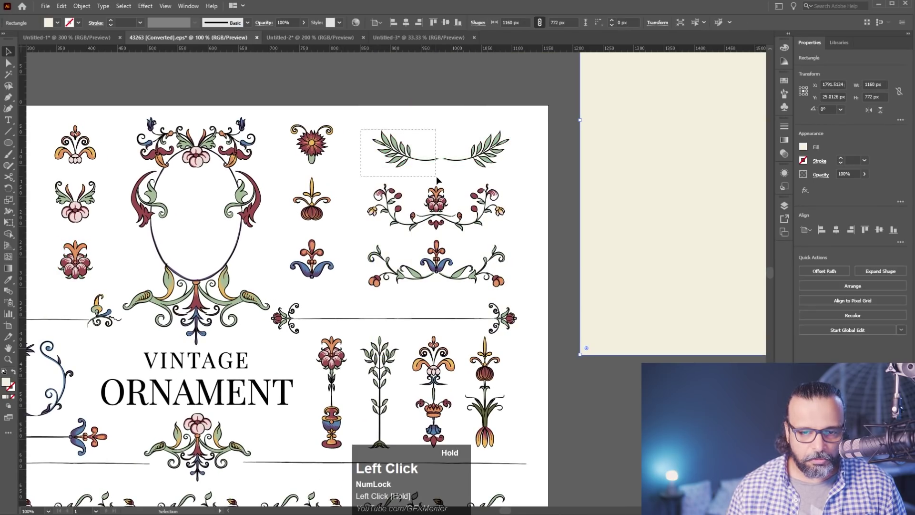
key(ctrl+c)
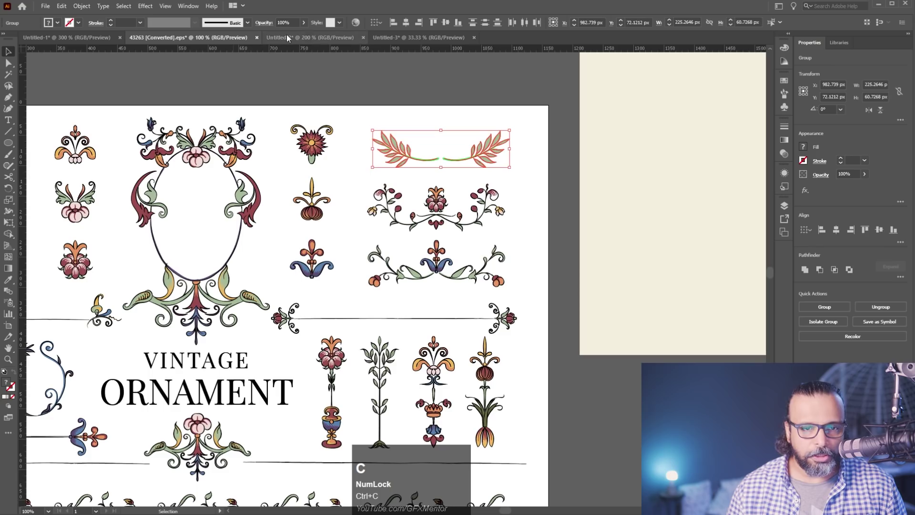
click(399, 38)
key(ctrl+v)
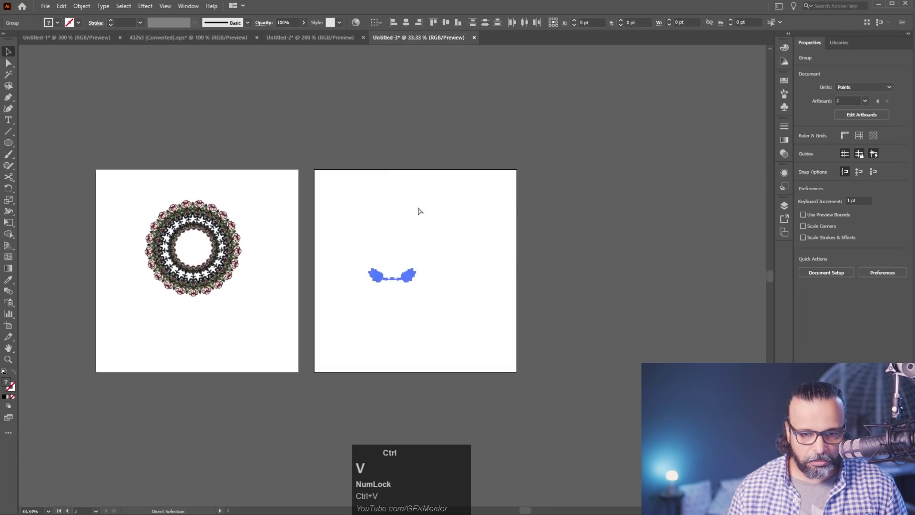
- Delete the right-hand branch of the pasted pair, keeping only the left one
scroll(406, 284, up, 5)
key(a)
drag(469, 191, 342, 335)
key(Delete)
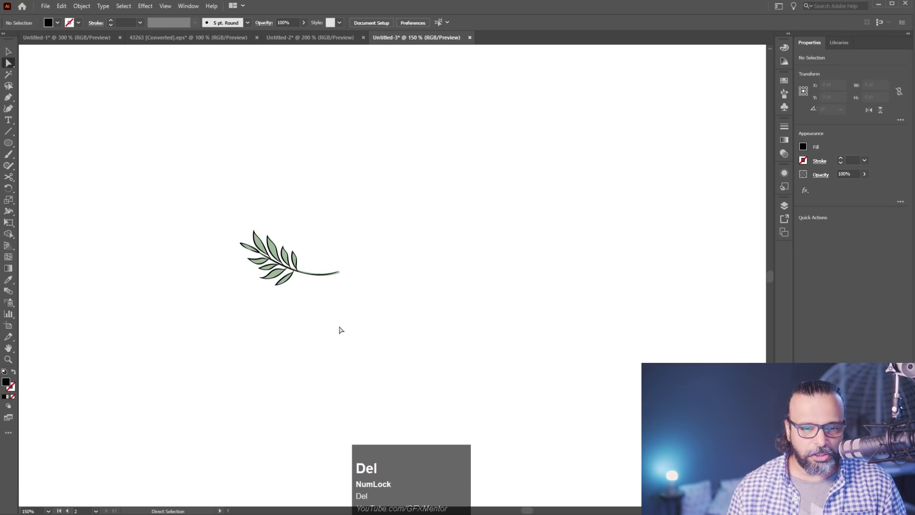
click(341, 328)
click(8, 52)
- Try to rotate the ungrouped branch outline upright, and undo the rotation
click(328, 277)
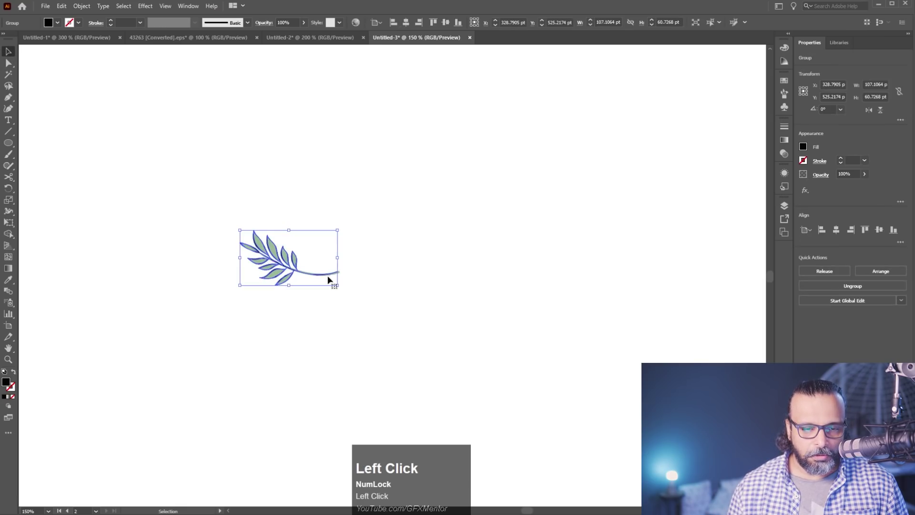
drag(341, 290, 322, 276)
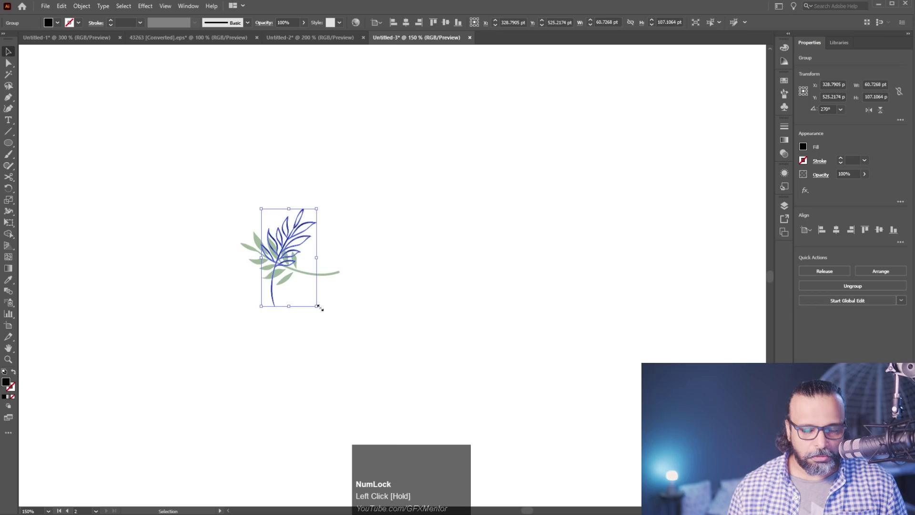
key(ctrl+z)
- Group all parts of the remaining branch and rotate the group clockwise until it stands upright, about 58 by 112 pt
drag(181, 201, 408, 324)
key(ctrl+g)
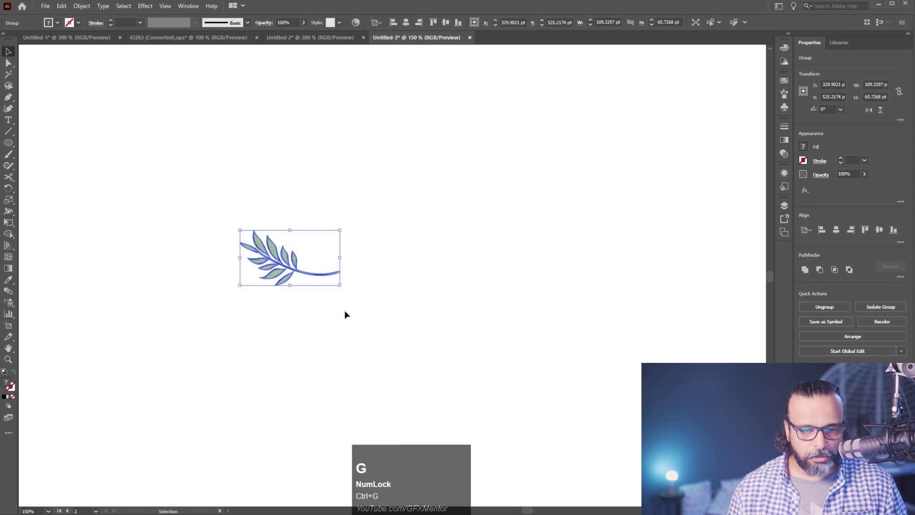
drag(342, 289, 260, 310)
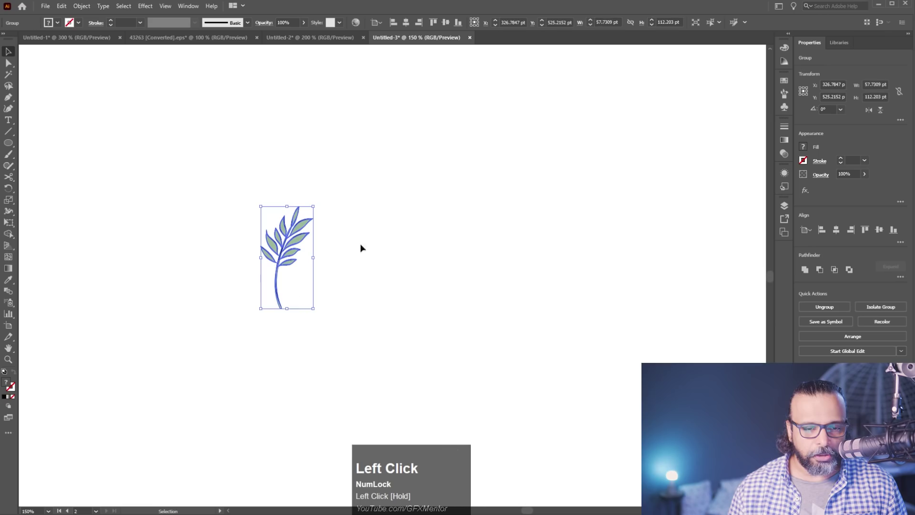
- Apply a Grid repeat to the leaf branch and extend it to about 940 by 959 pt, nearly filling the second artboard
click(81, 6)
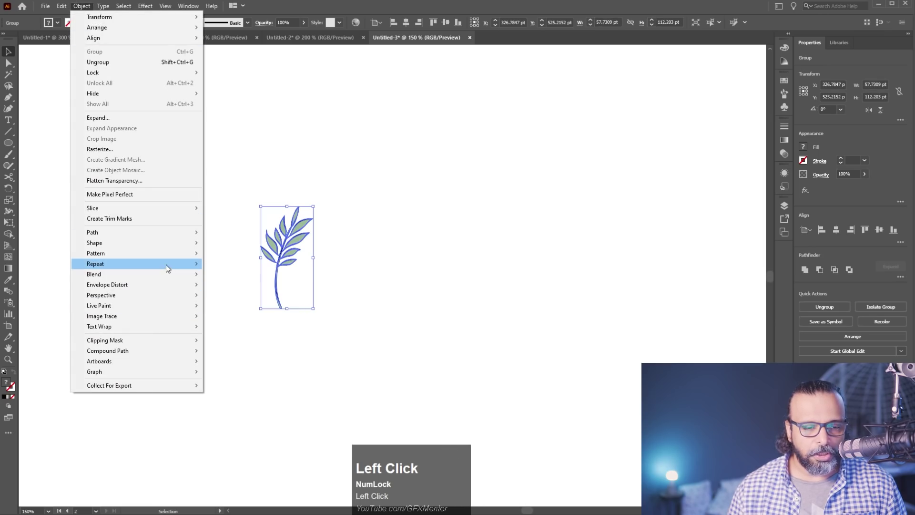
mouse_move(165, 264)
click(244, 274)
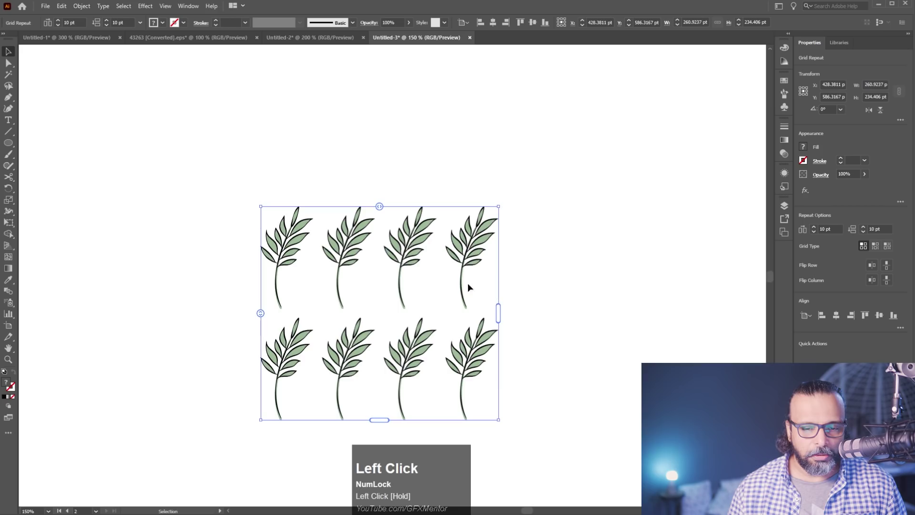
scroll(450, 274, down, 4)
drag(431, 248, 546, 191)
drag(453, 215, 459, 362)
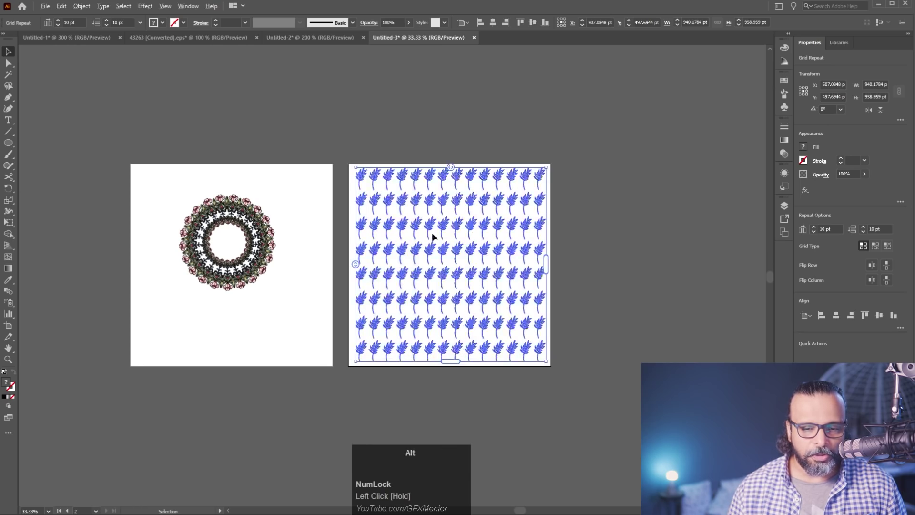
- Set the leaf grid's type to brick by column and flip its rows vertically
scroll(430, 230, up, 4)
scroll(431, 230, down, 2)
drag(507, 249, 442, 237)
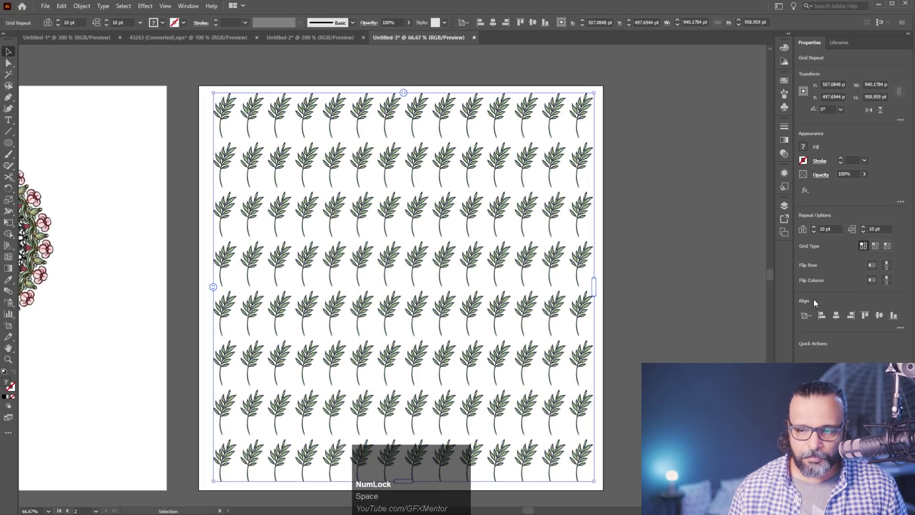
click(875, 246)
click(888, 246)
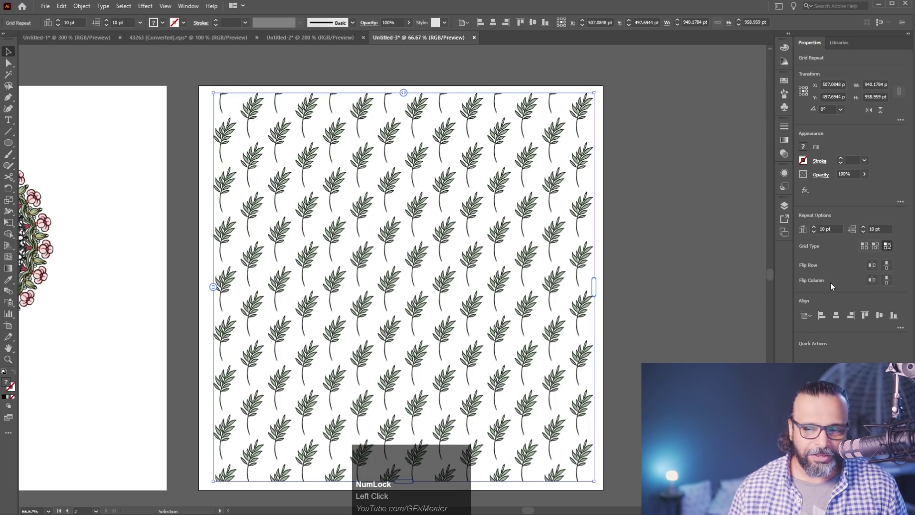
click(886, 265)
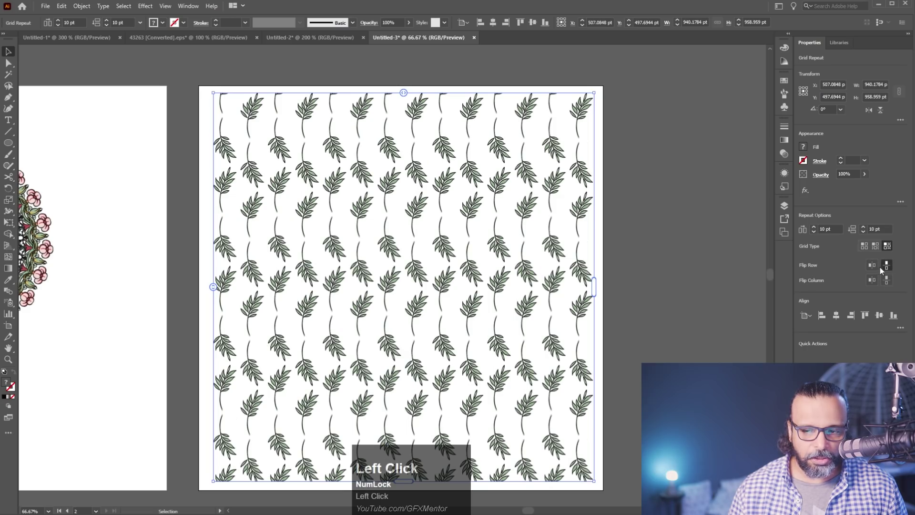
- Flip the leaf grid's rows horizontally as well and increase the vertical spacing between the branches
click(873, 265)
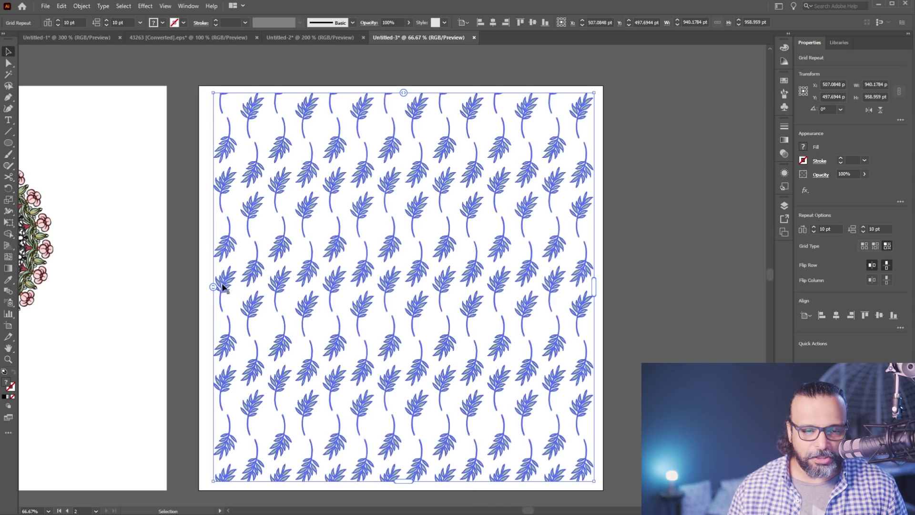
mouse_move(213, 288)
mouse_down()
mouse_move(213, 270)
mouse_move(219, 304)
mouse_up()
click(649, 252)
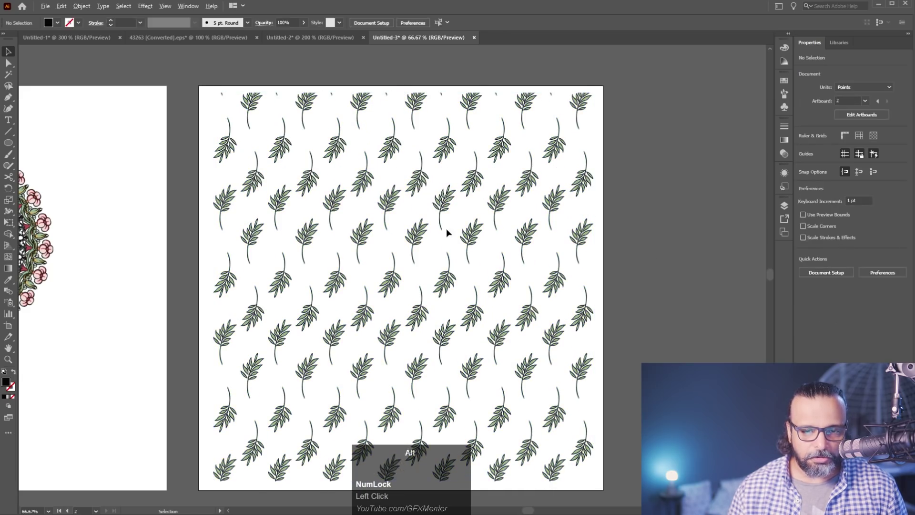
alt+scroll(447, 231, down, 2)
alt+scroll(446, 231, up, 4)
alt+scroll(445, 231, down, 2)
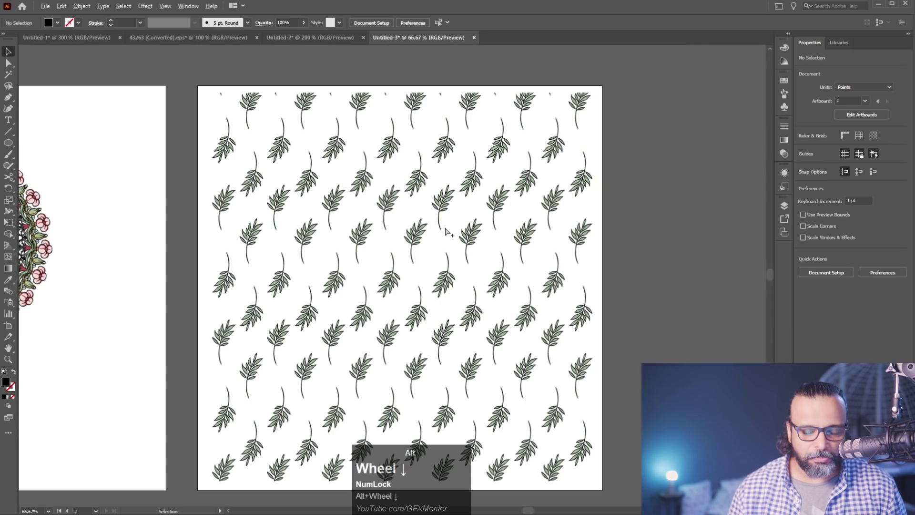
alt+scroll(392, 253, down, 1)
- Duplicate the leaf-pattern artboard as a third 1000 by 1000 pt artboard beside it and delete the copied pattern from it
drag(392, 253, 181, 177)
click(8, 326)
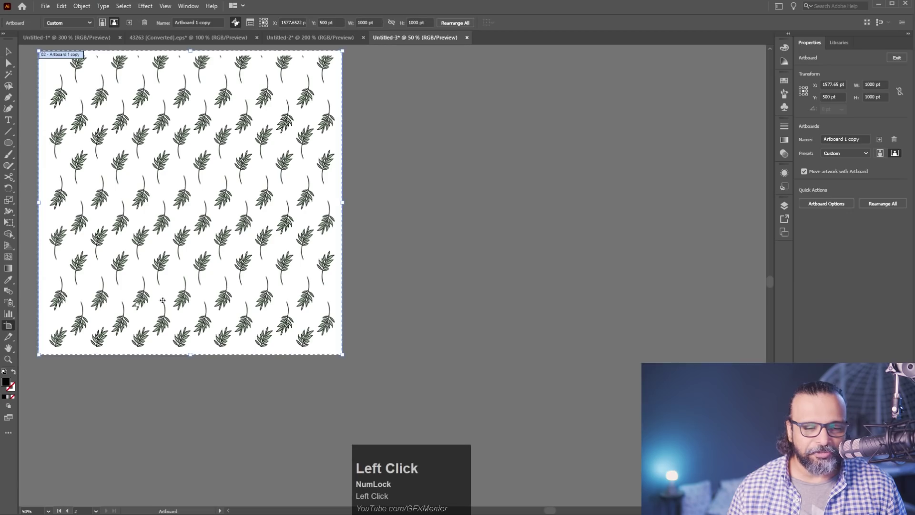
alt+drag(173, 194, 491, 188)
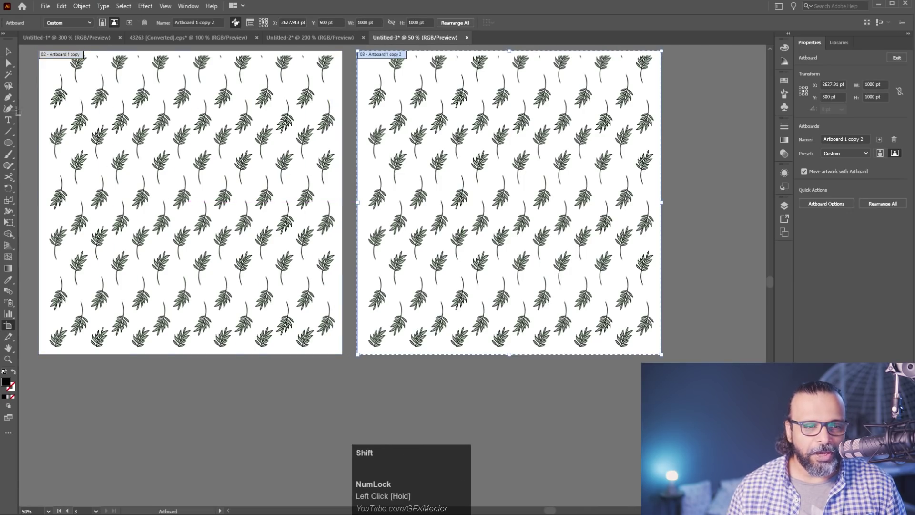
click(10, 52)
click(491, 164)
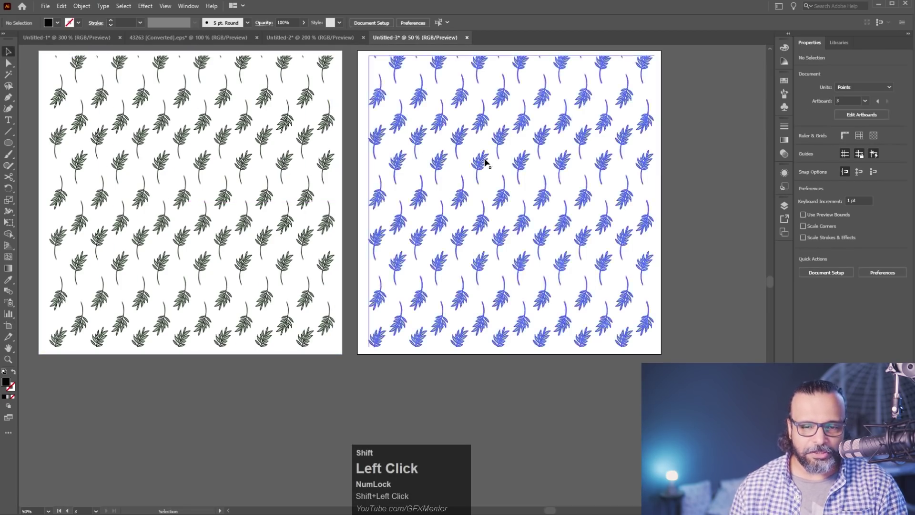
key(Delete)
drag(492, 161, 402, 194)
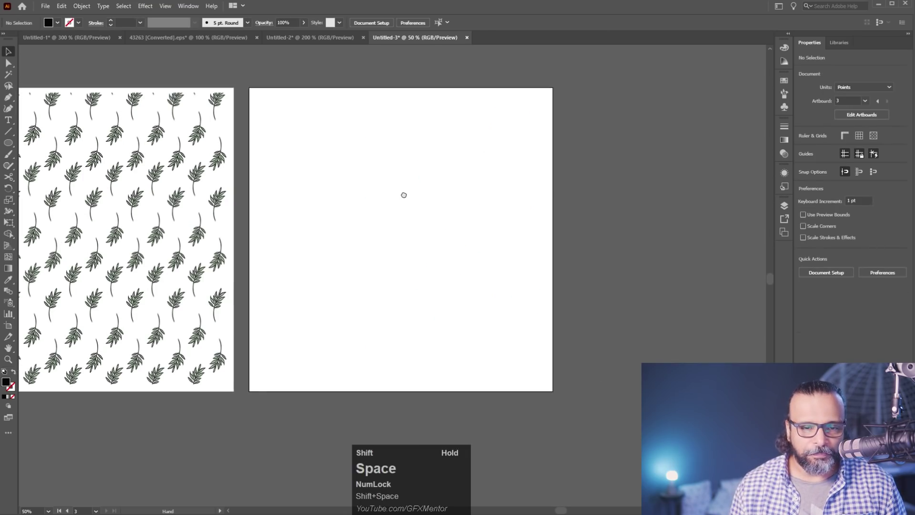
- Paste the pair of leaf branches onto the empty third artboard and delete the right-hand branch
key(ctrl+shift+v)
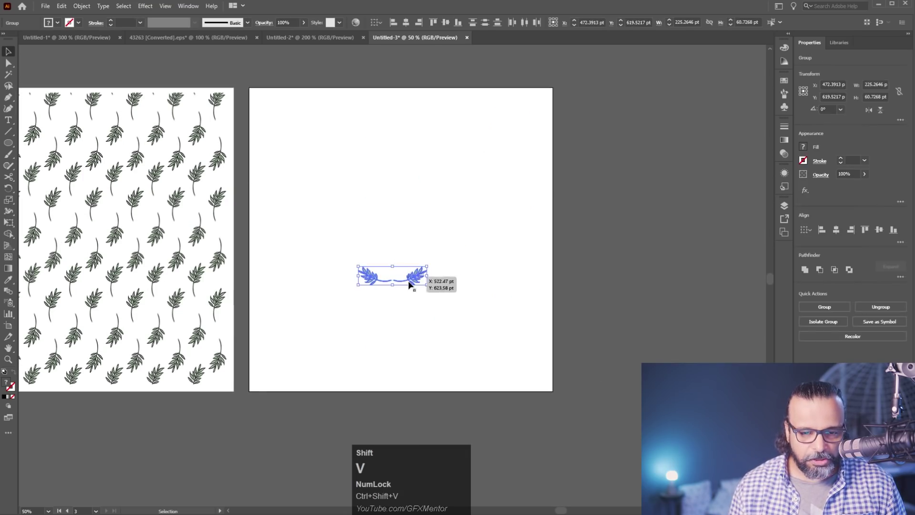
key(a)
drag(466, 238, 394, 309)
key(shift+Delete)
click(8, 51)
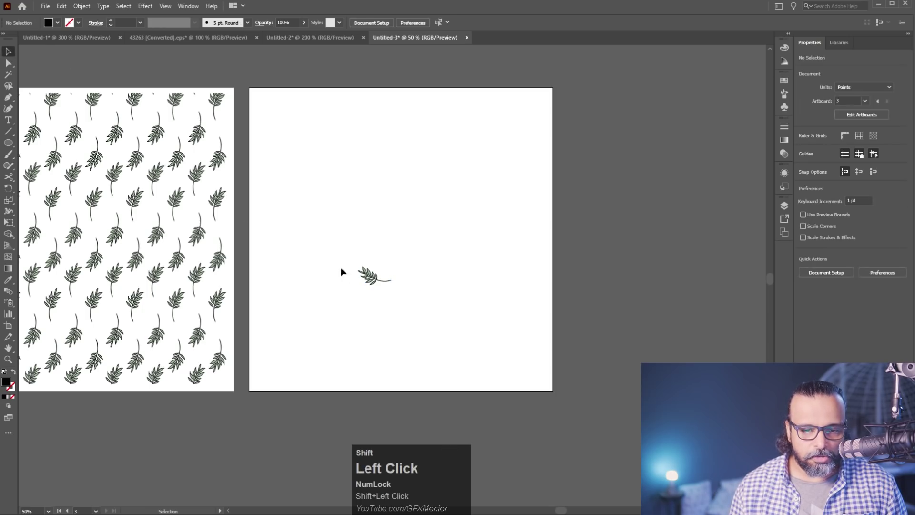
- Group the remaining branch and rotate it upright, about 59 by 111 pt
drag(370, 278, 425, 319)
key(ctrl+z)
key(ctrl+shift+g)
drag(394, 288, 376, 274)
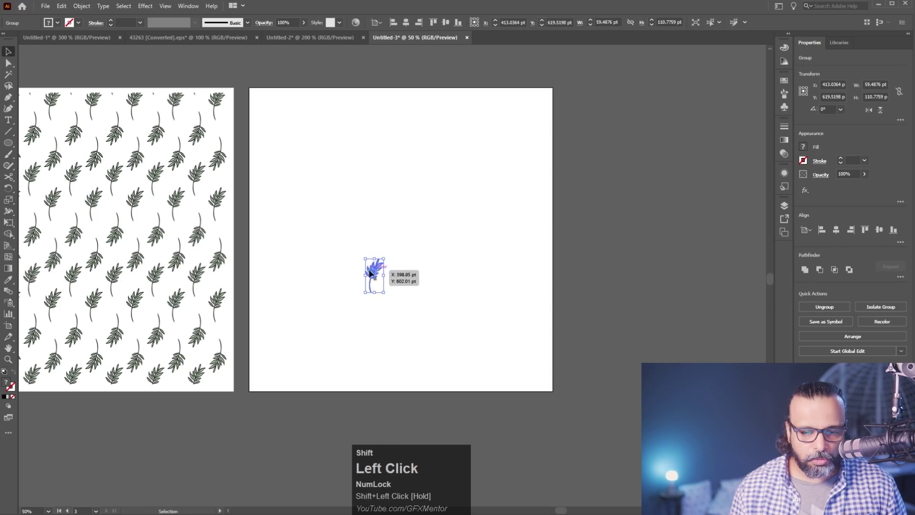
- Reflect the upright branch across the vertical axis
shift+right_click(377, 272)
click(405, 375)
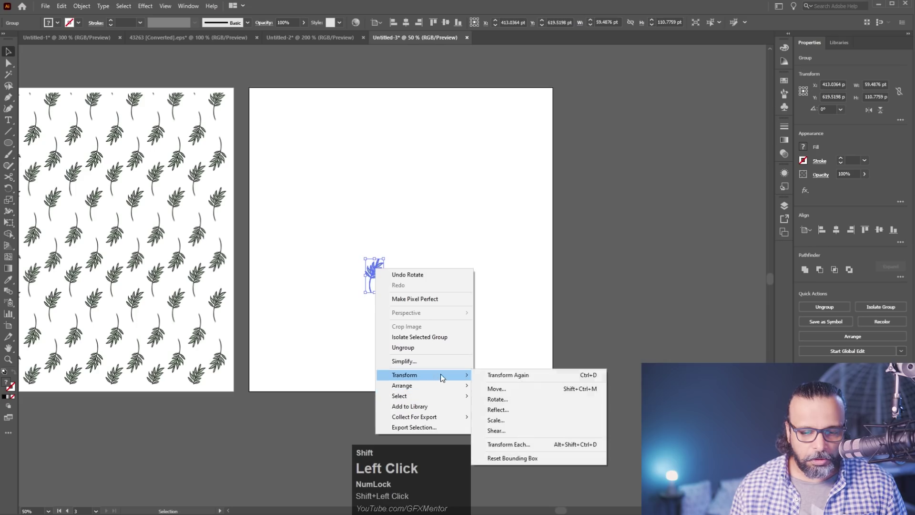
click(516, 409)
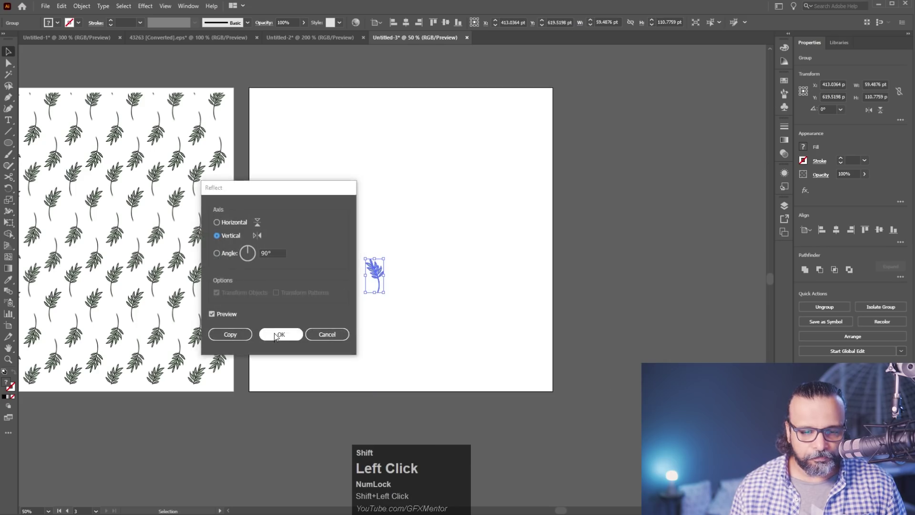
click(281, 334)
click(401, 311)
- Apply a Mirror repeat to the reflected branch
scroll(401, 311, up, 4)
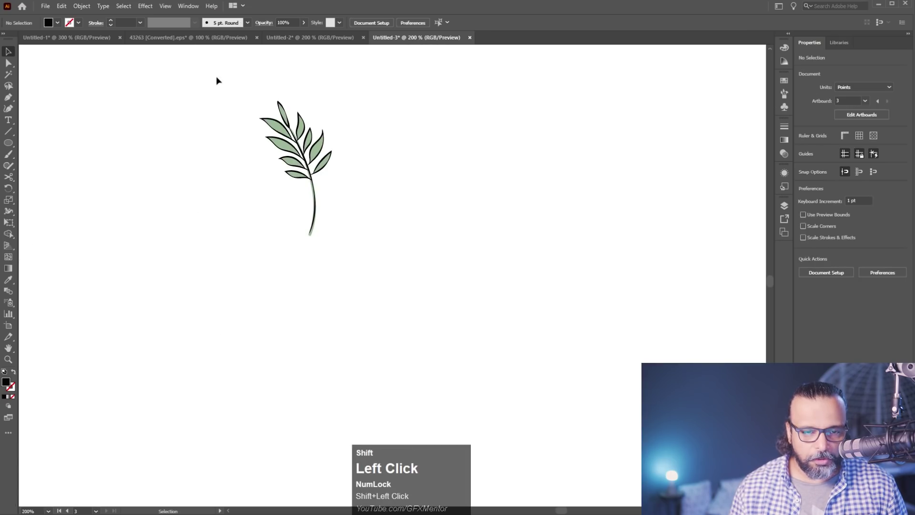
drag(215, 77, 594, 351)
click(82, 5)
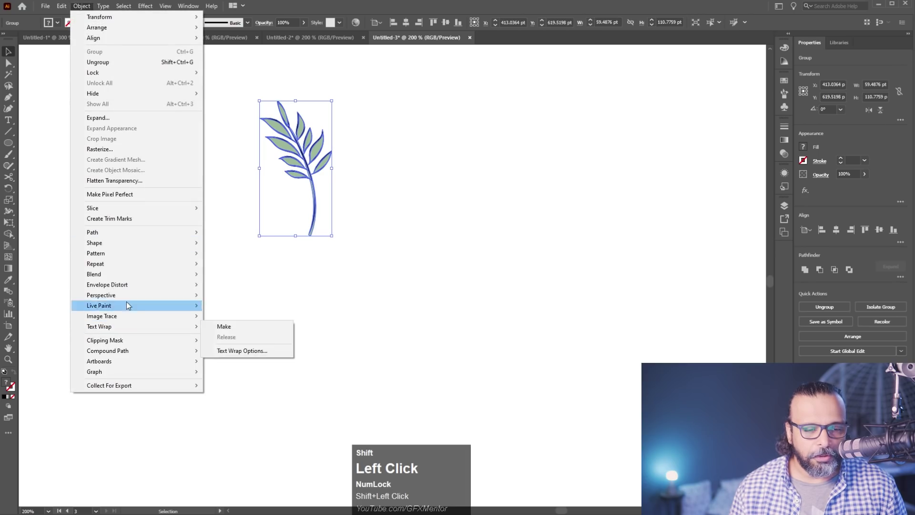
mouse_move(123, 265)
click(224, 285)
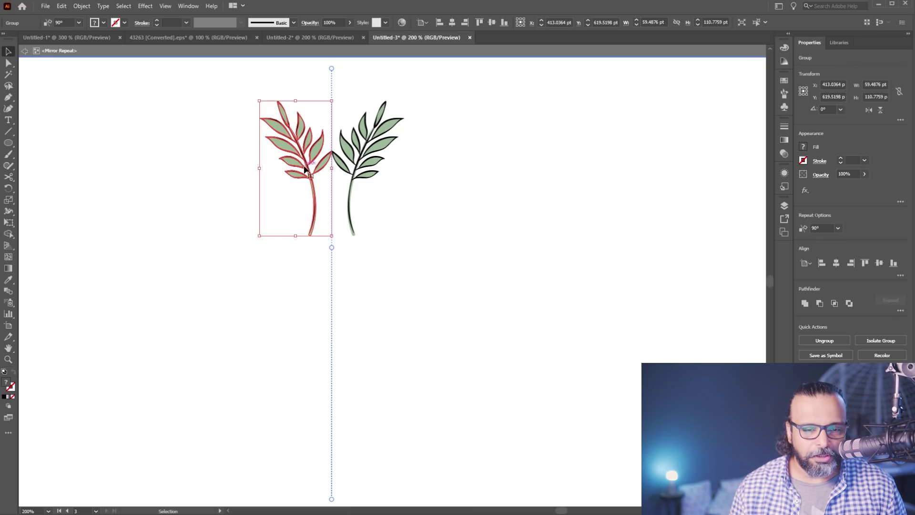
- Move the mirror axis slightly away from the original branch, and try adjusting the axis from its upper end
drag(331, 248, 333, 249)
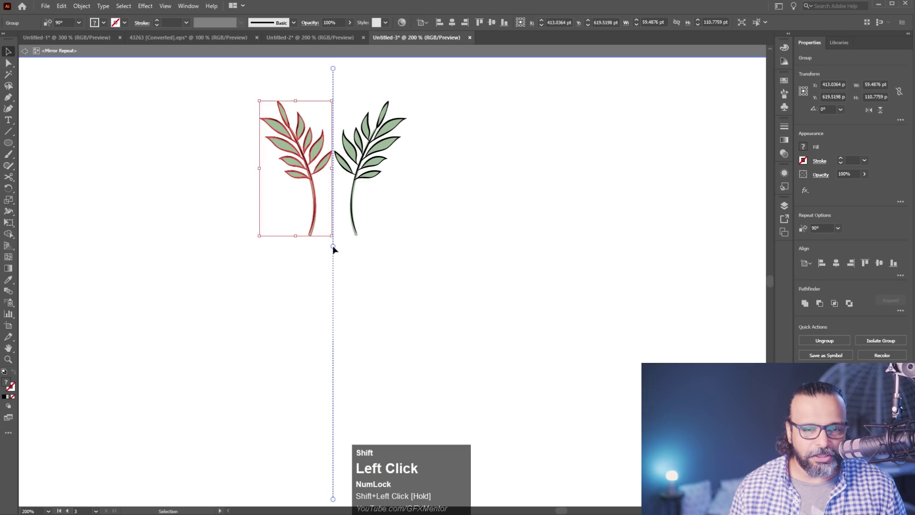
drag(333, 69, 333, 91)
key(ctrl+shift+z)
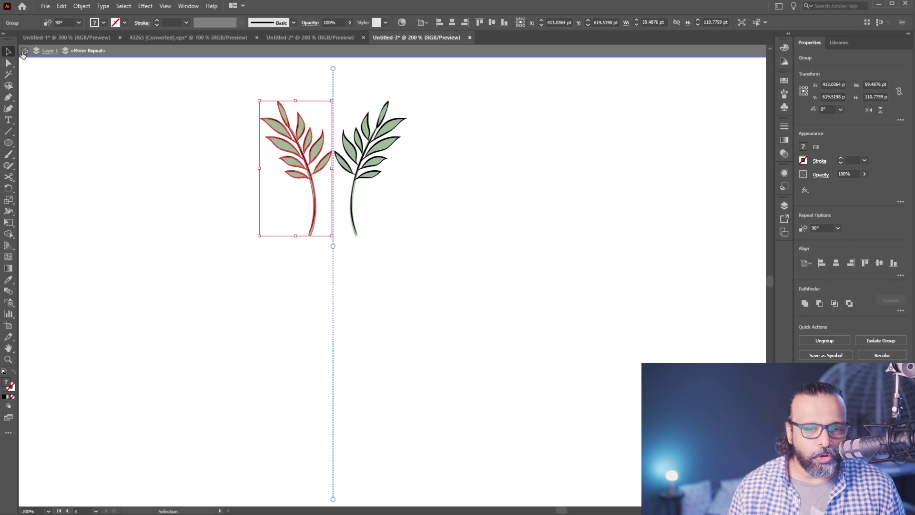
- Leave the mirror repeat's editing mode and delete the mirrored branches
click(23, 52)
drag(220, 105, 473, 246)
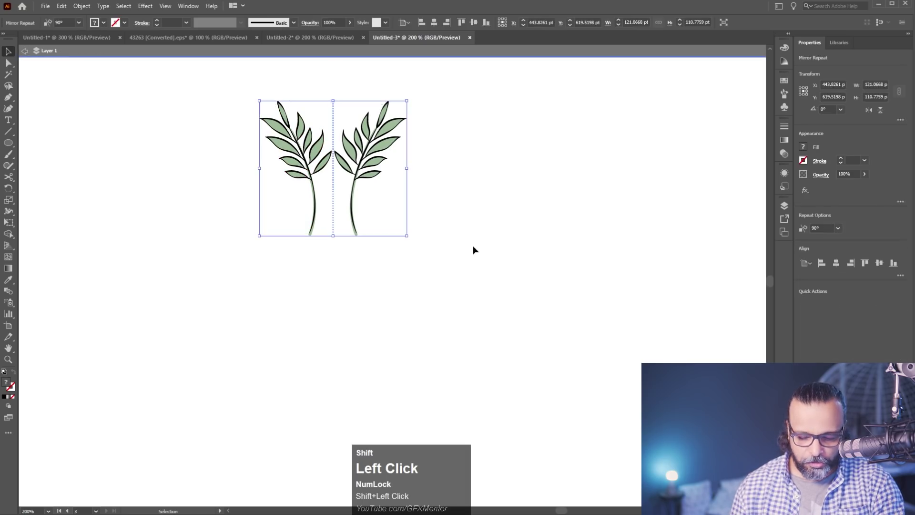
key(shift+Delete)
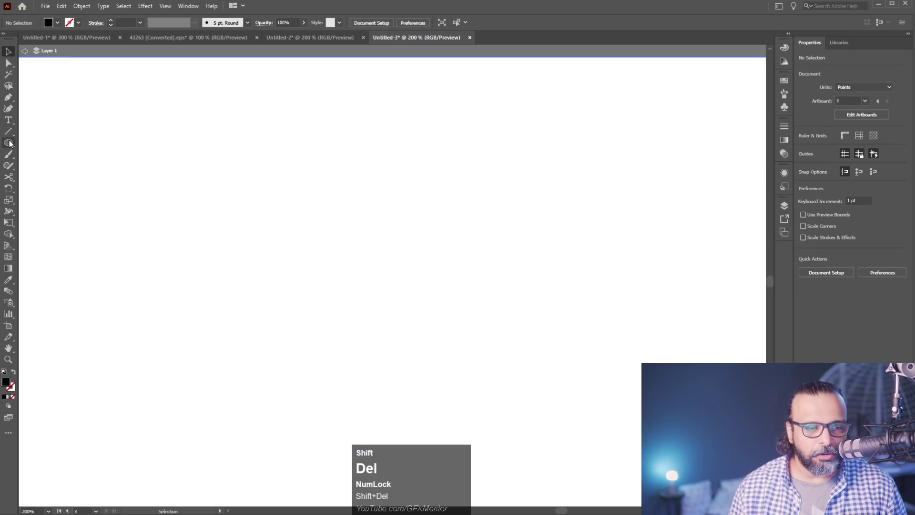
shift+click(8, 154)
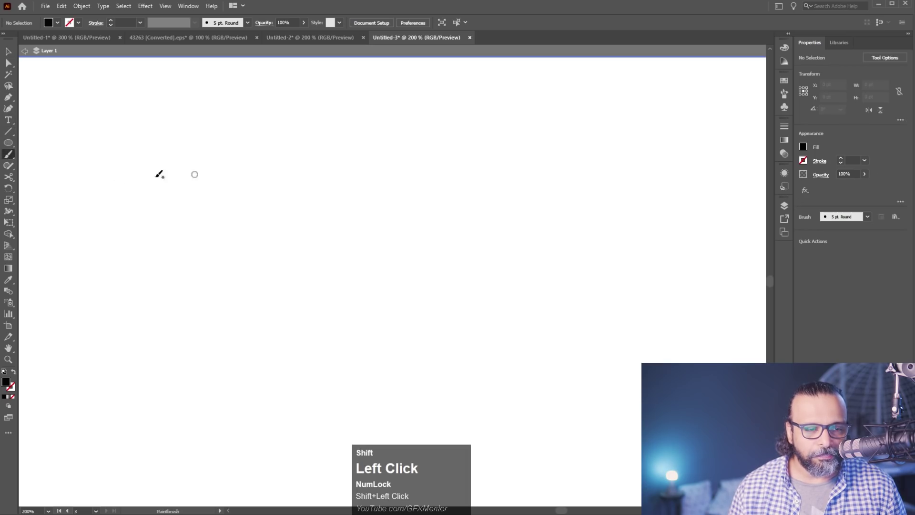
double_click(10, 154)
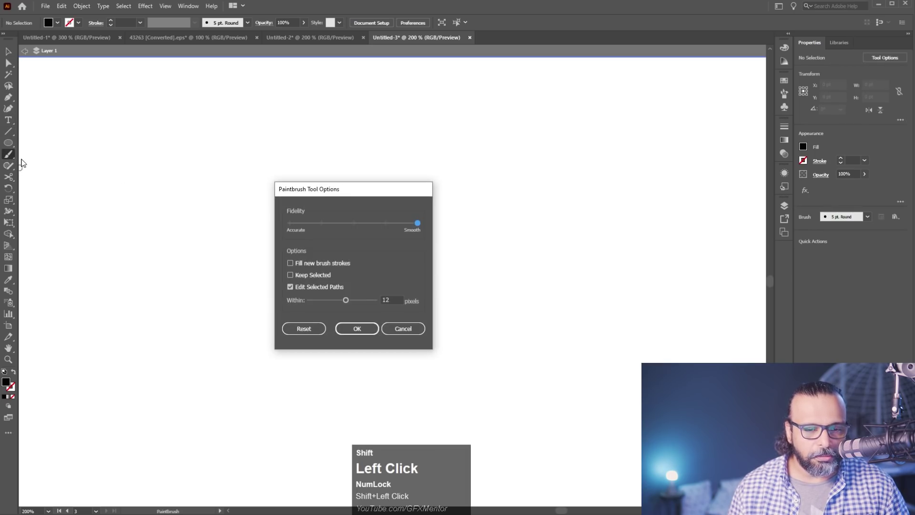
key(Escape)
- Switch to the Blob Brush and set its fidelity fully to Smooth
drag(11, 159, 24, 163)
double_click(8, 154)
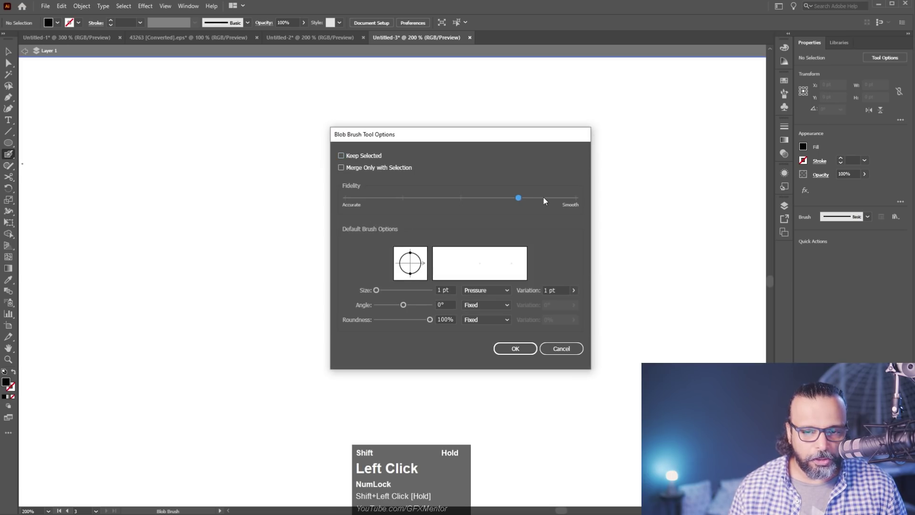
click(515, 348)
- Paint three test strokes with the Blob Brush and undo them
drag(301, 170, 278, 290)
drag(326, 180, 299, 304)
drag(341, 233, 318, 327)
key(ctrl+z)
key(ctrl+z)
key(ctrl+z)
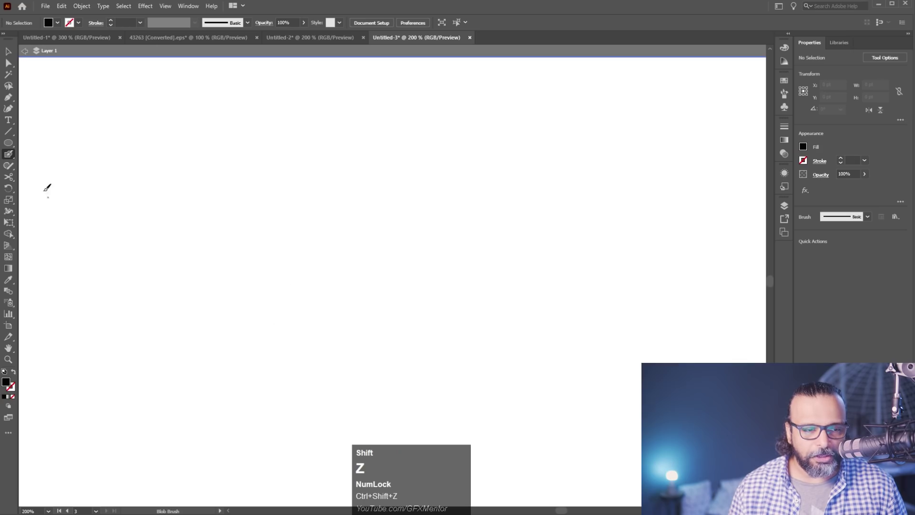
- Set the Blob Brush fidelity fully to Accurate and paint a wavy diagonal test stroke
double_click(8, 154)
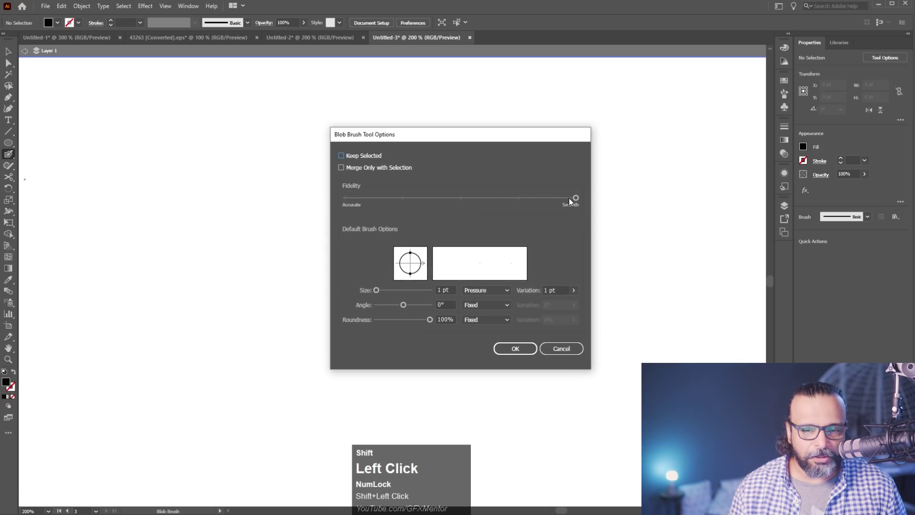
click(367, 198)
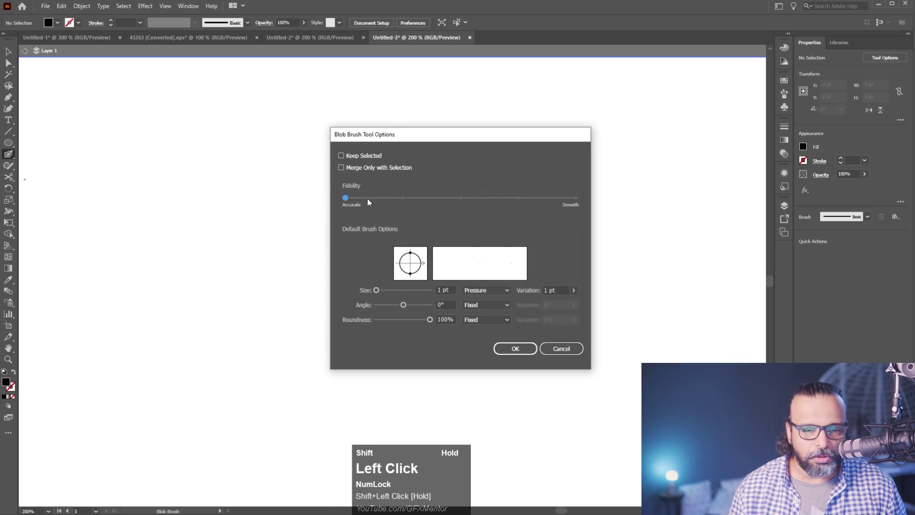
click(531, 354)
drag(327, 178, 363, 221)
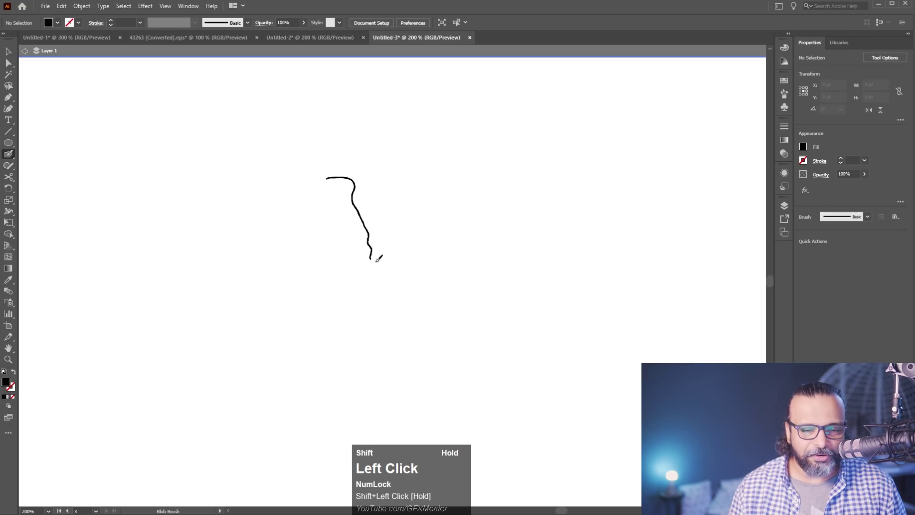
drag(378, 258, 387, 289)
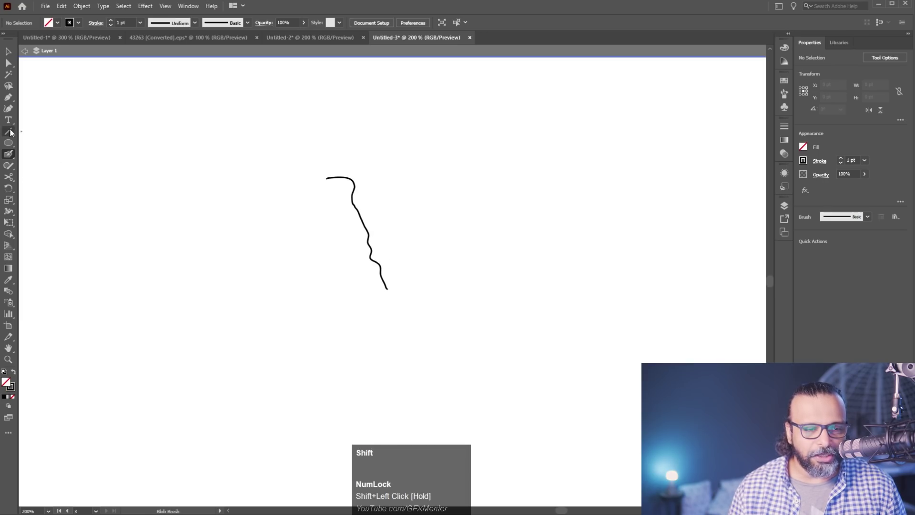
- Set the Blob Brush fidelity back to fully Smooth and paint a second diagonal test stroke beside the first
double_click(8, 154)
drag(345, 198, 636, 196)
click(519, 351)
mouse_move(369, 172)
mouse_down()
mouse_move(394, 178)
mouse_move(401, 202)
mouse_up()
drag(433, 258, 432, 261)
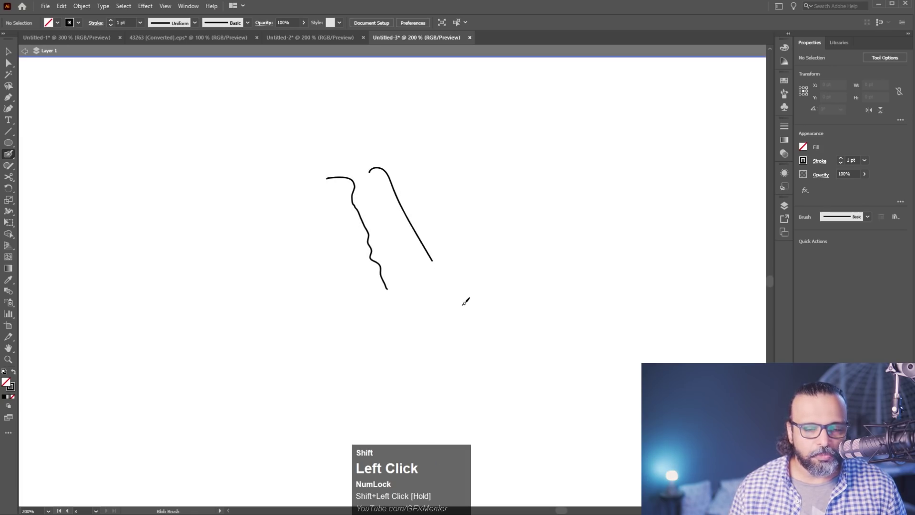
- Select both Blob Brush test strokes and delete them
key(v)
drag(264, 161, 462, 282)
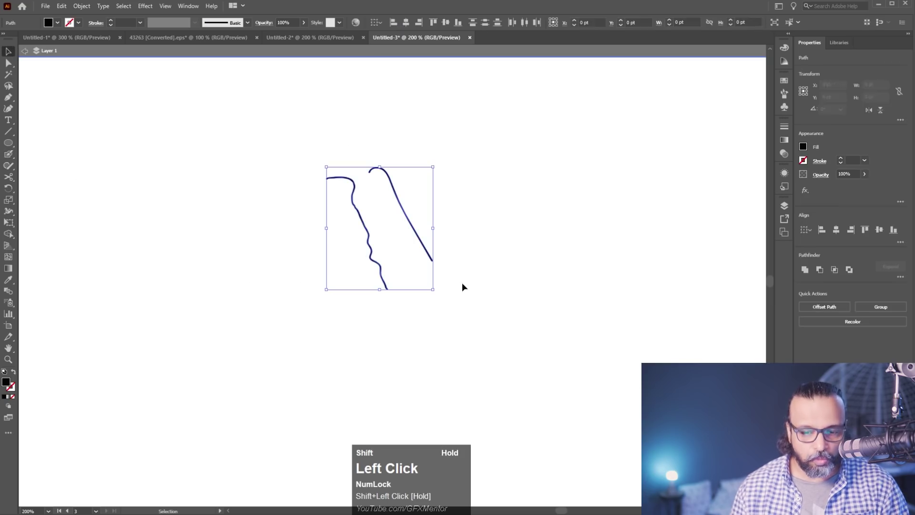
key(shift+Delete)
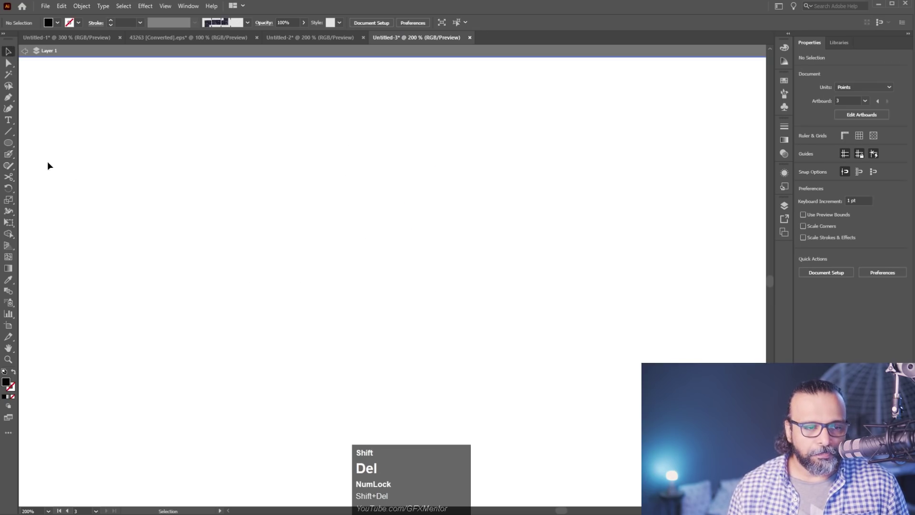
- Paint a tall S-shaped curve about 58 by 173 pt with the Blob Brush and apply a Mirror repeat to it
shift+click(7, 155)
mouse_move(353, 337)
mouse_down()
mouse_move(323, 317)
mouse_move(317, 250)
mouse_move(375, 165)
mouse_move(375, 130)
mouse_up()
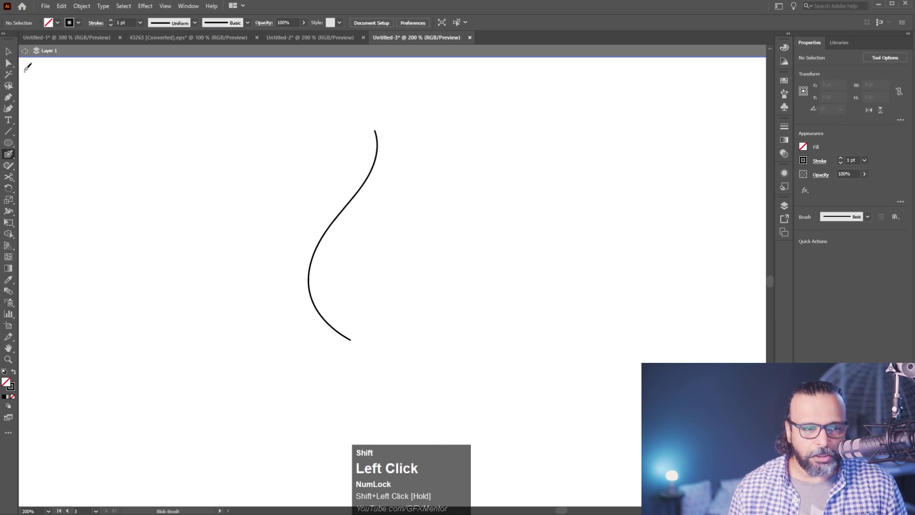
click(8, 53)
drag(280, 142, 398, 317)
click(81, 5)
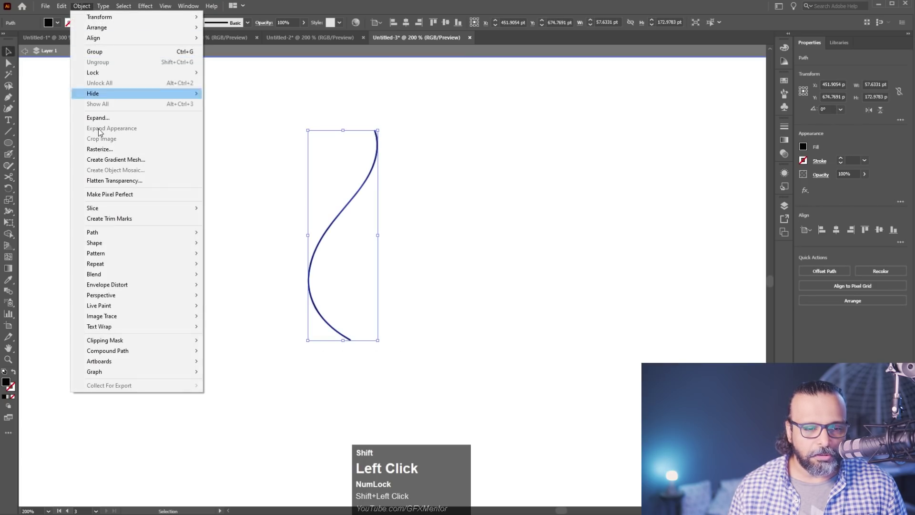
mouse_move(142, 263)
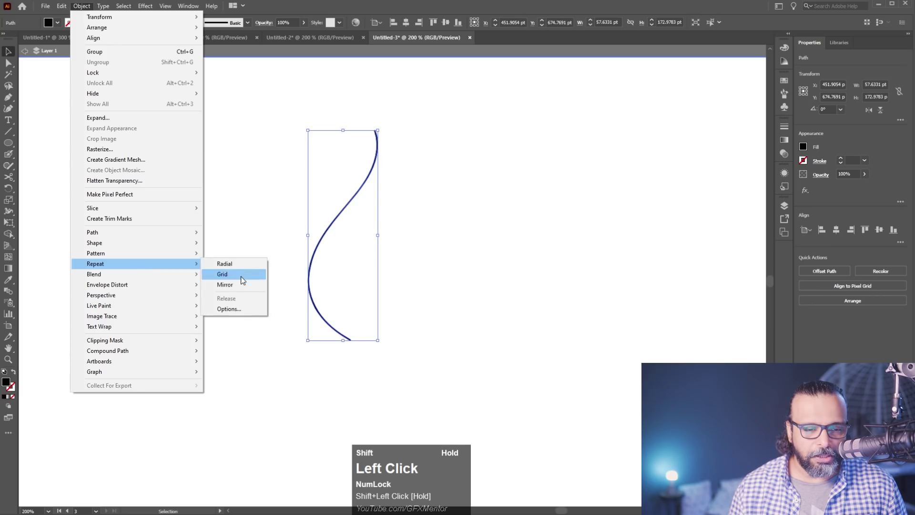
click(243, 288)
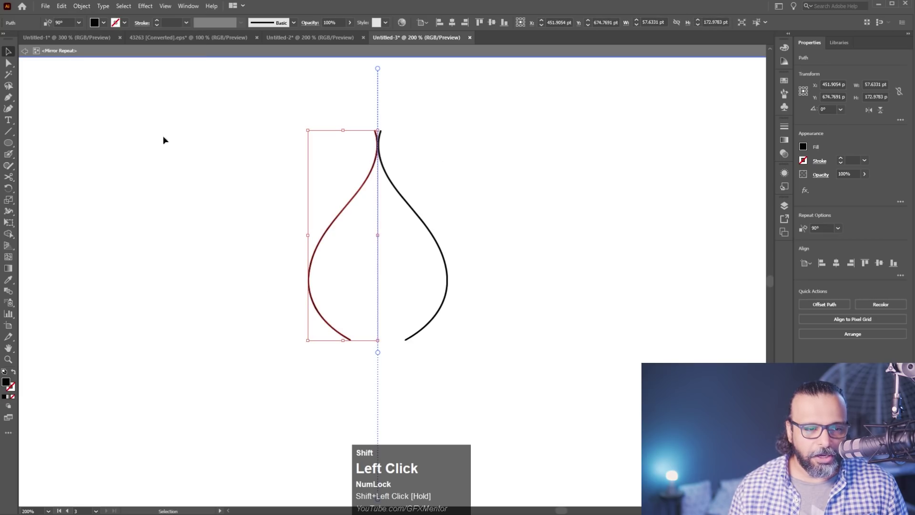
- Paint a short Blob Brush stroke from the curve's upper end to the mirror axis, closing the shape into a pointed tip
click(10, 156)
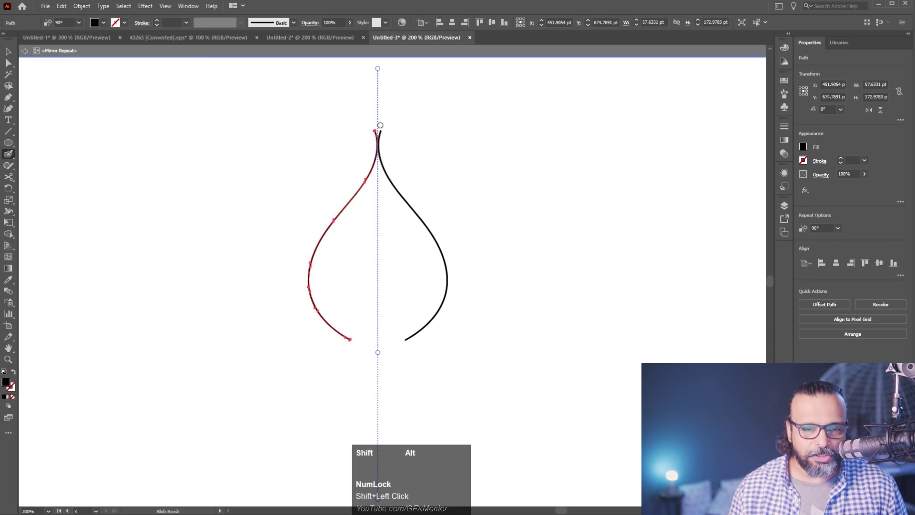
scroll(380, 125, up, 3)
scroll(380, 125, up, 3)
drag(336, 171, 357, 124)
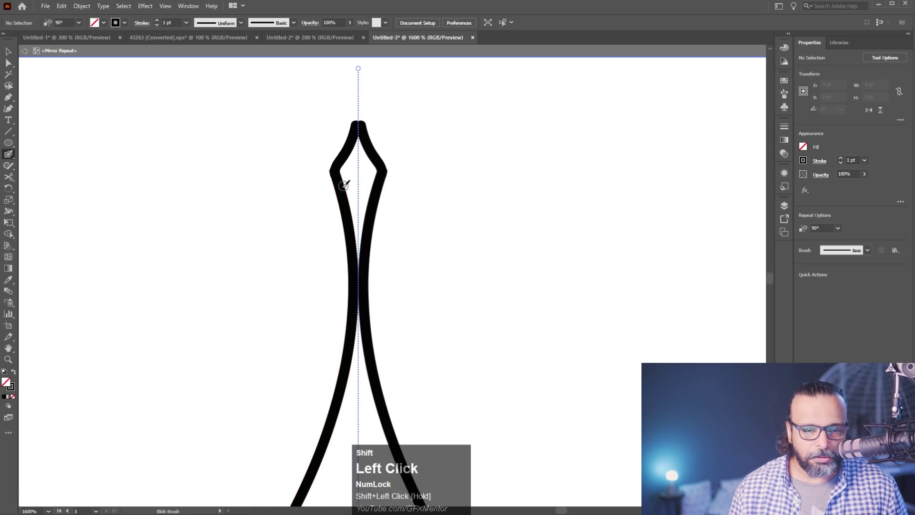
- Paint an inner Blob Brush curve from the outline's lower end, bulging outward and rising to meet the mirror axis below the neck
scroll(341, 180, down, 2)
drag(341, 219, 327, 63)
drag(300, 282, 331, 223)
scroll(330, 223, down, 2)
drag(302, 268, 307, 247)
drag(278, 417, 251, 307)
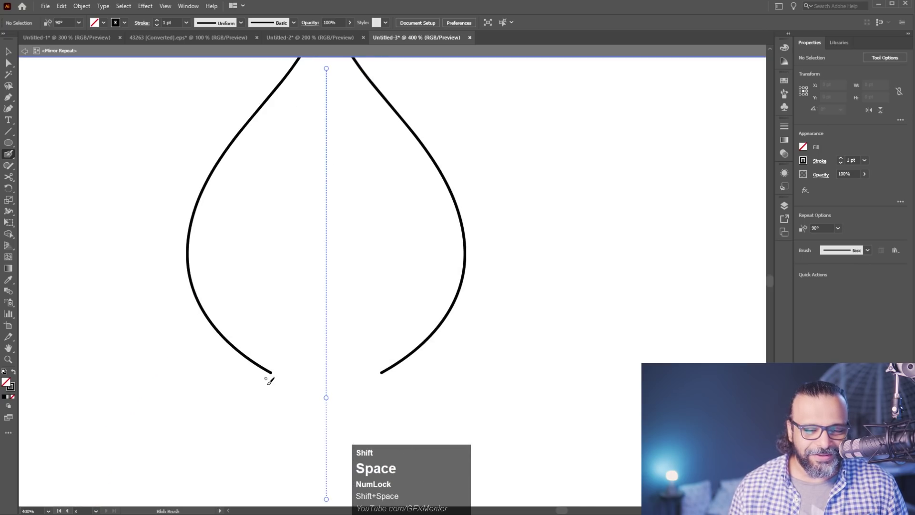
drag(274, 370, 240, 292)
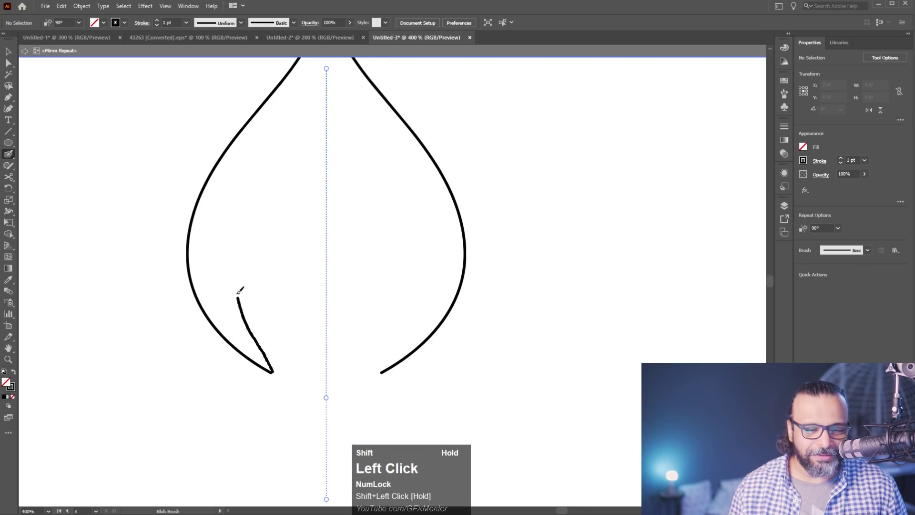
drag(232, 214, 268, 114)
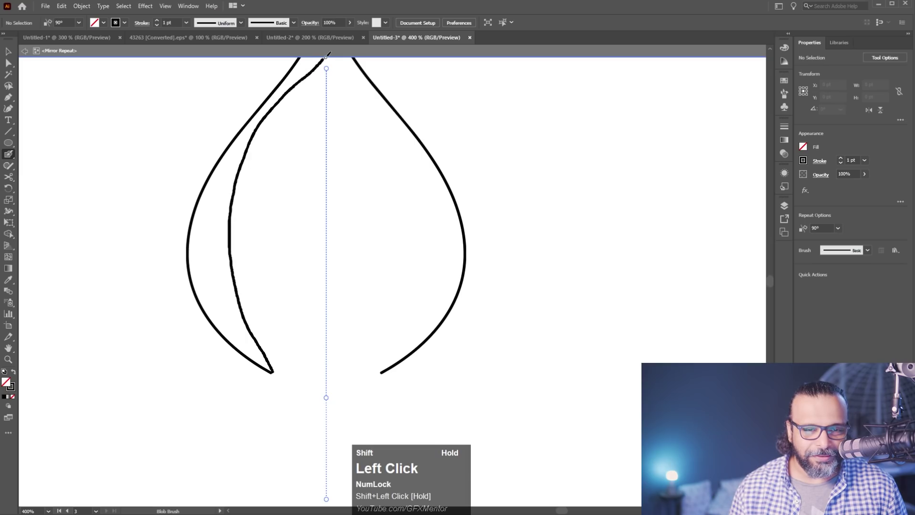
drag(326, 57, 326, 58)
- Paint a small upright spike along the mirror axis above the apex of the inner curve
drag(322, 171, 324, 312)
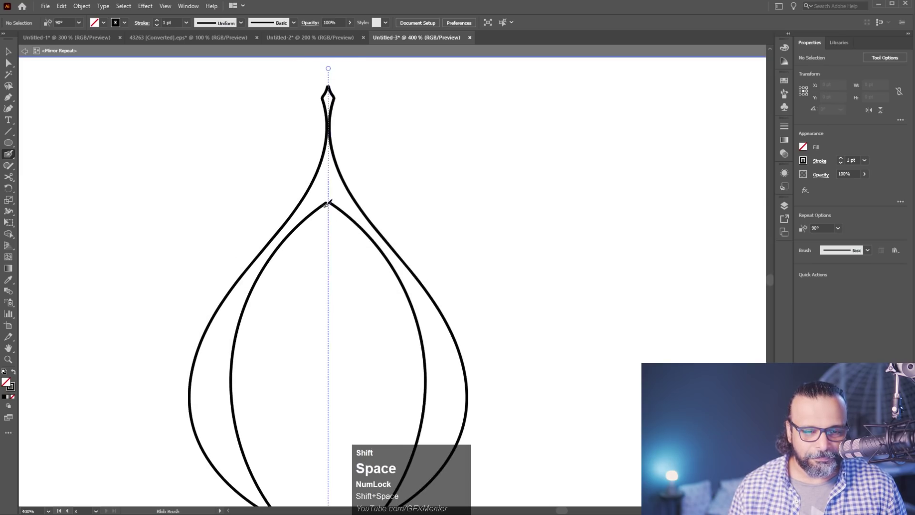
alt+scroll(327, 203, up, 4)
drag(331, 194, 336, 121)
- Fill the inner petal with short curved vein strokes along its edge and long, nearly vertical strokes near the mirror axis
alt+scroll(331, 253, down, 5)
drag(317, 358, 314, 255)
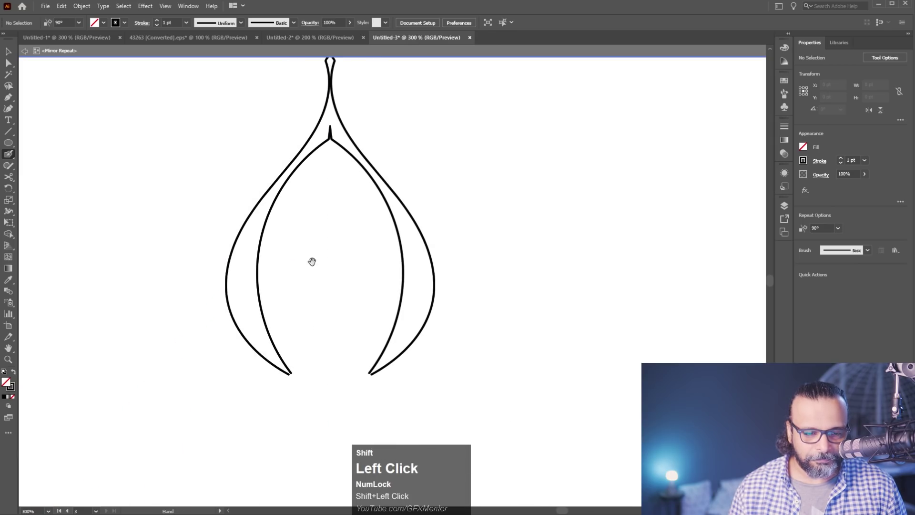
mouse_move(283, 351)
mouse_down()
mouse_move(278, 314)
mouse_move(294, 267)
mouse_up()
mouse_move(260, 299)
mouse_down()
mouse_move(287, 252)
mouse_move(292, 197)
mouse_move(328, 149)
mouse_move(297, 318)
mouse_up()
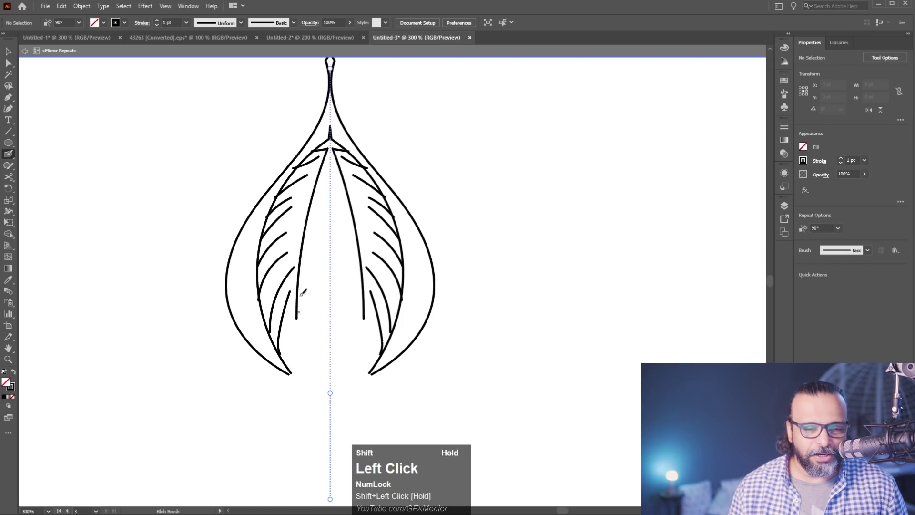
drag(324, 171, 313, 324)
drag(323, 221, 317, 351)
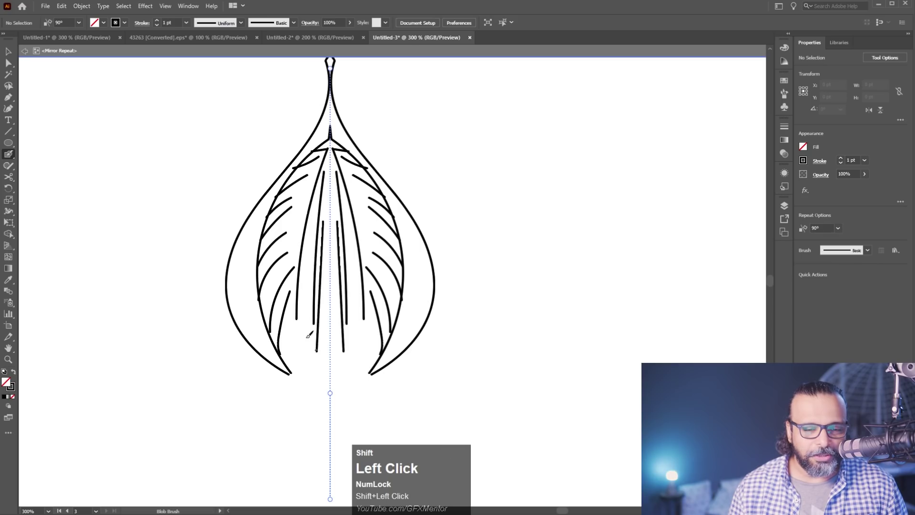
- Paint short slanted hatch strokes in the band between the inner curve and the outer outline
mouse_move(256, 253)
mouse_down()
mouse_move(240, 301)
mouse_move(237, 273)
mouse_up()
drag(263, 216, 239, 253)
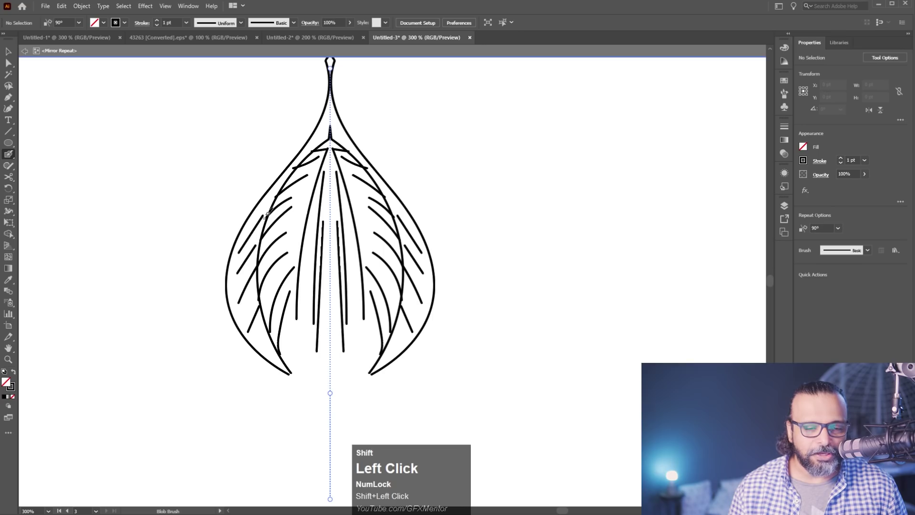
drag(268, 197, 243, 222)
- Exit the mirror repeat's isolation mode and move the finished petal up the artboard to about X 454 pt, Y 513 pt
scroll(360, 293, down, 3)
scroll(361, 292, up, 2)
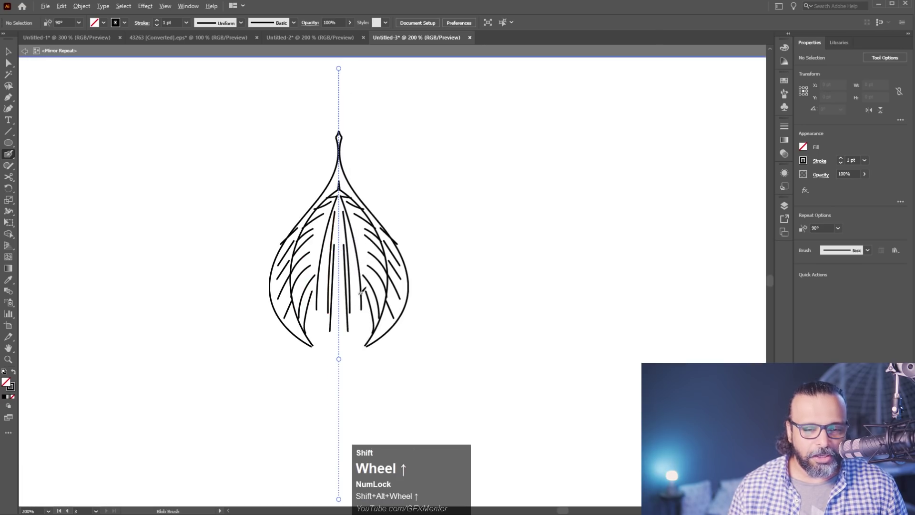
shift+click(8, 51)
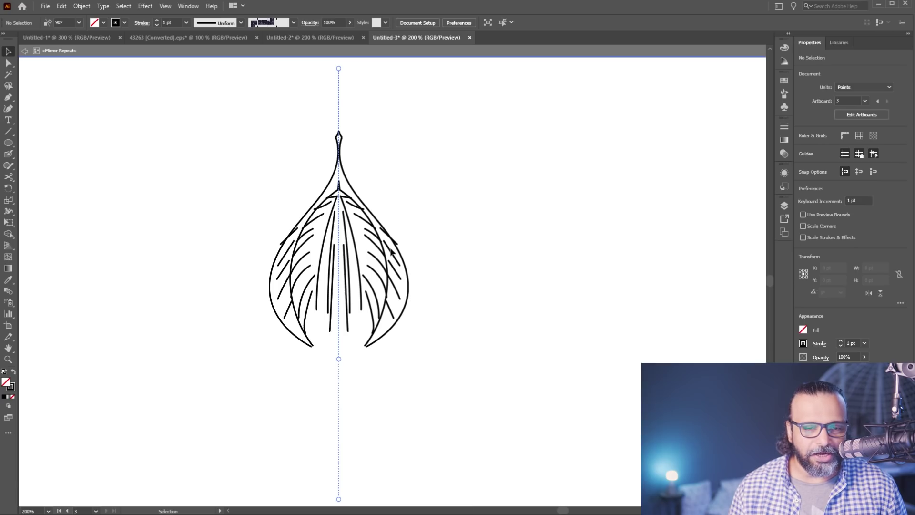
shift+click(541, 207)
drag(353, 237, 356, 201)
scroll(365, 223, down, 2)
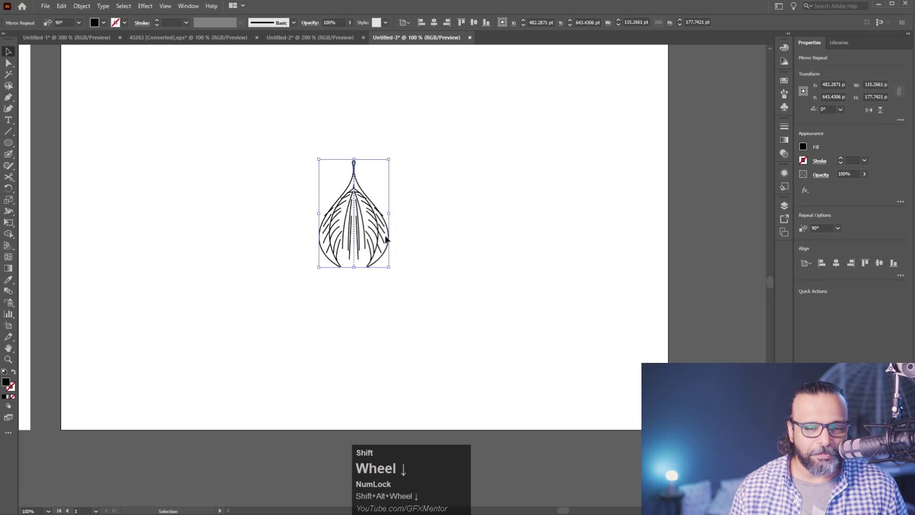
drag(378, 237, 361, 158)
- Apply a Radial repeat to the mirrored petal, deselect it and inspect the mandala up close
click(82, 6)
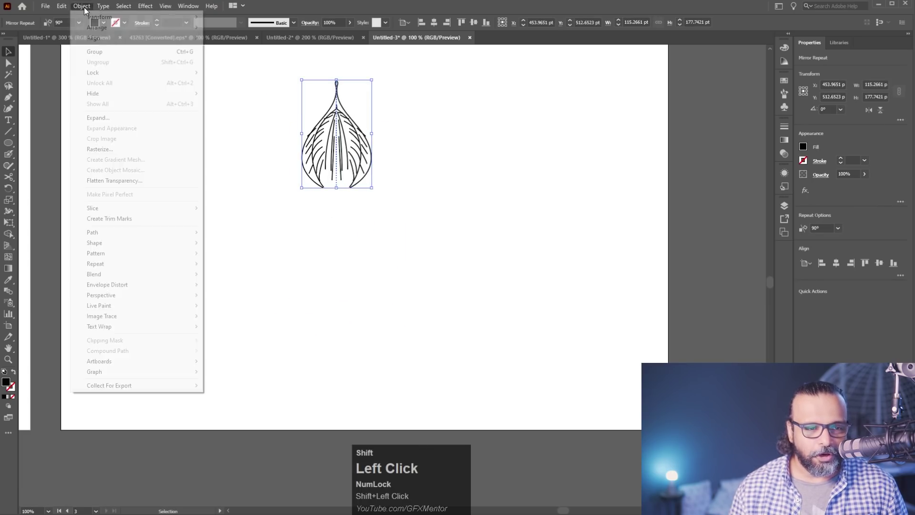
mouse_move(152, 263)
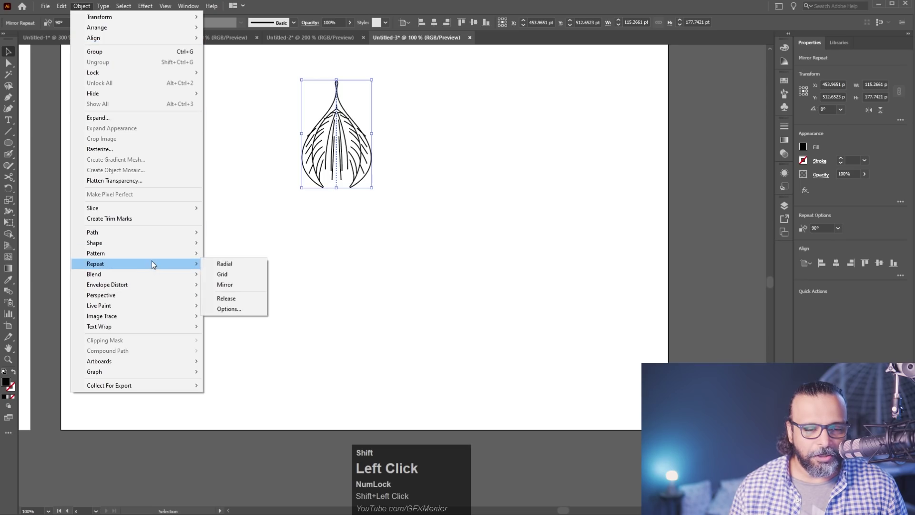
click(235, 264)
click(527, 301)
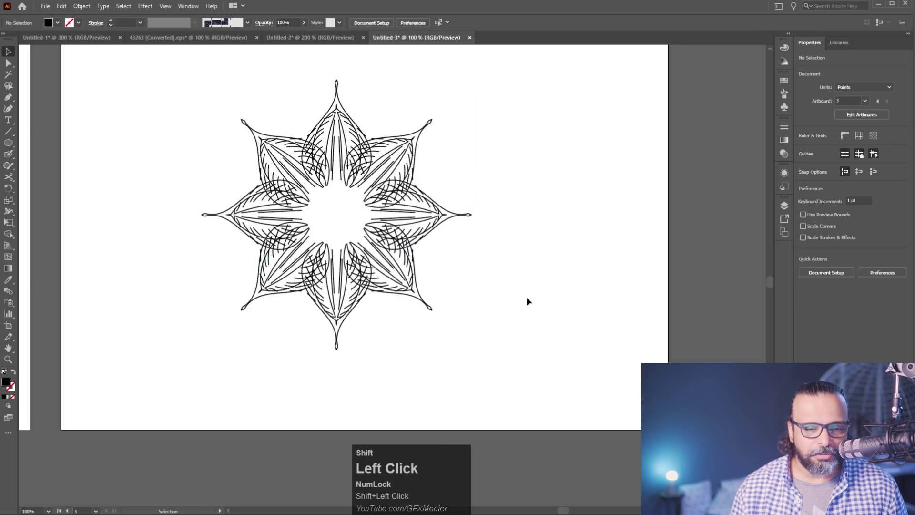
click(299, 201)
scroll(299, 201, up, 3)
scroll(300, 187, down, 3)
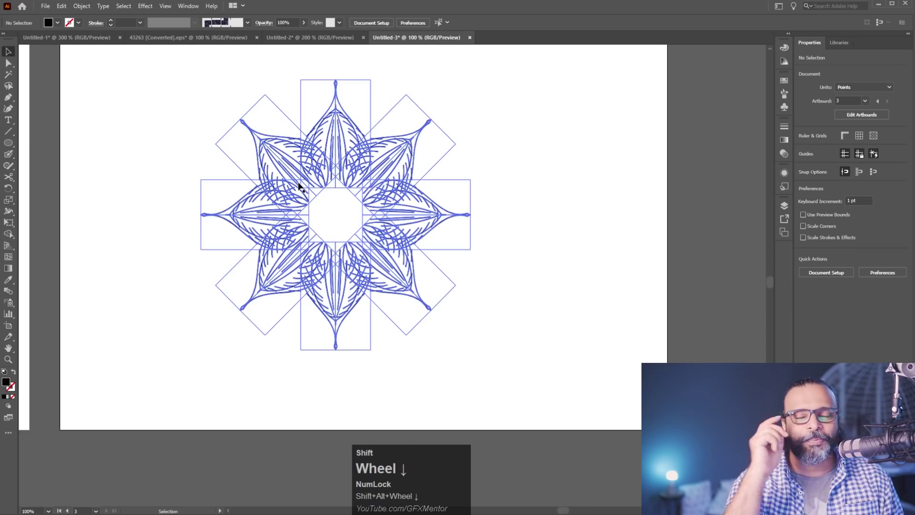